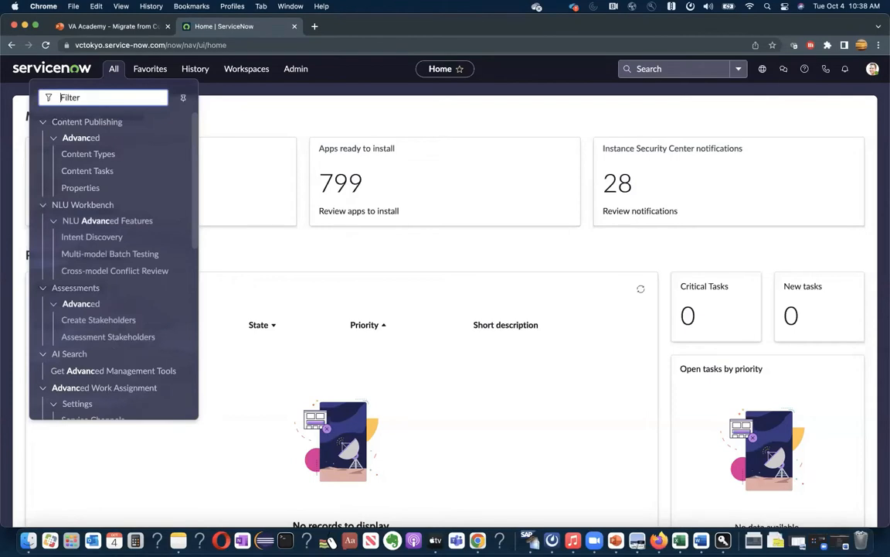
Open the Plugins module and search the applications for "advanced work assignment"
type("plugin")
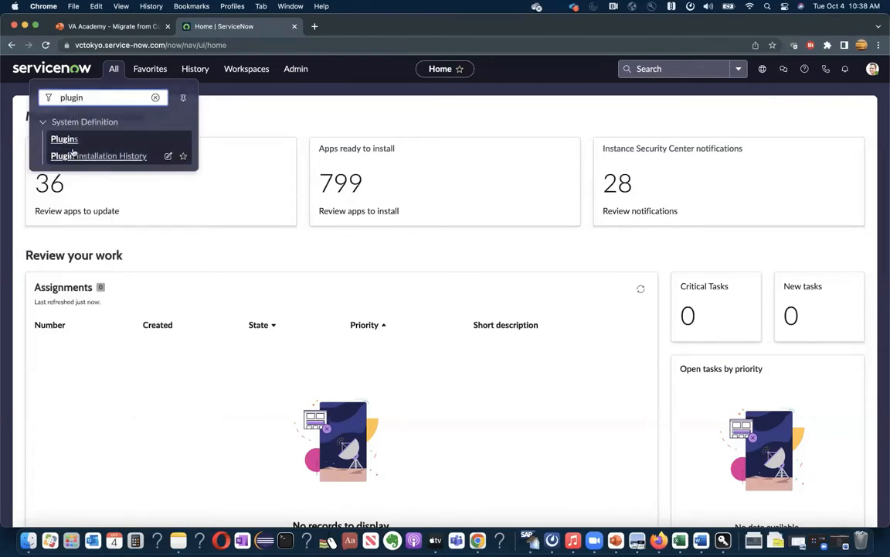
left_click(62, 137)
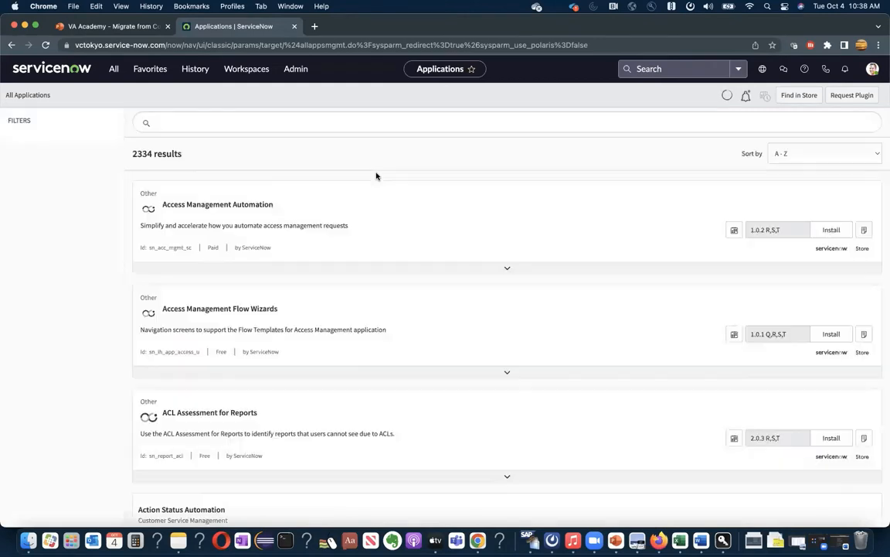
type("adva")
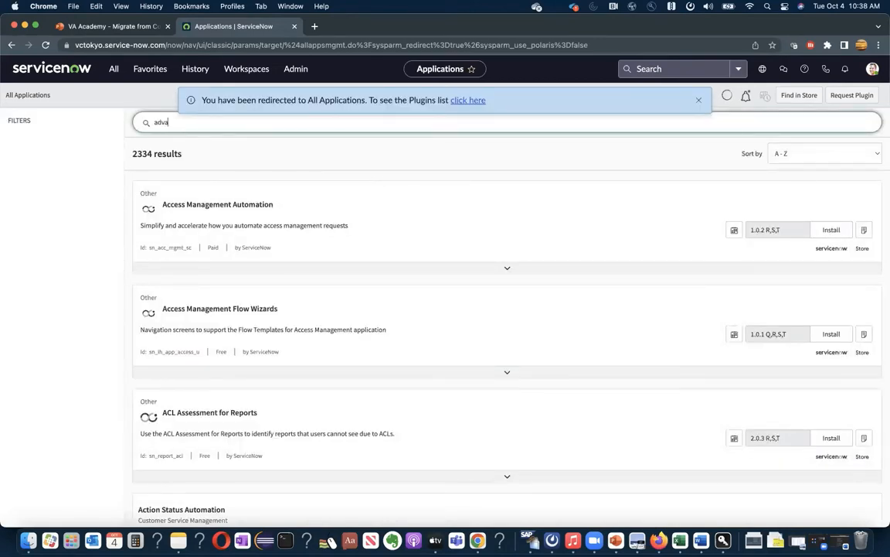
type("nced work assignment")
key("Return")
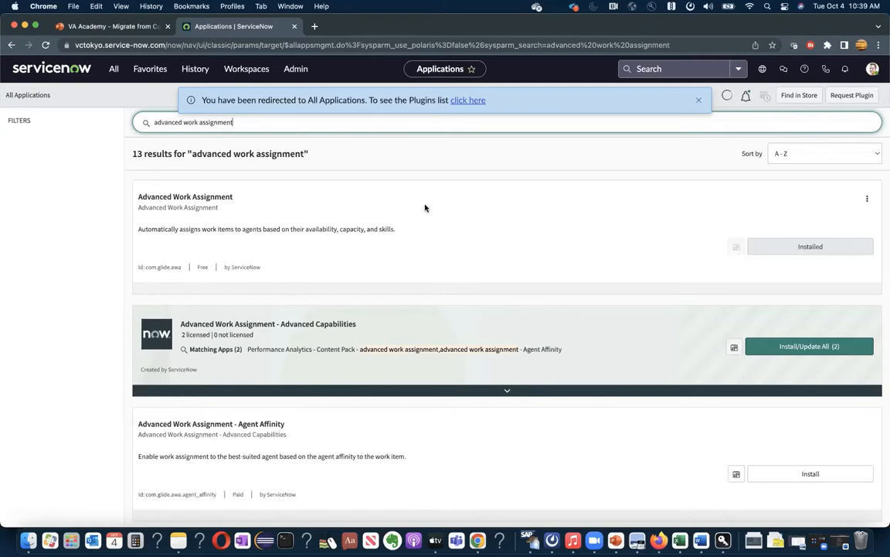
left_click(115, 70)
type("plugin")
key("BackSpace")
key("BackSpace")
key("BackSpace")
key("BackSpace")
key("BackSpace")
key("BackSpace")
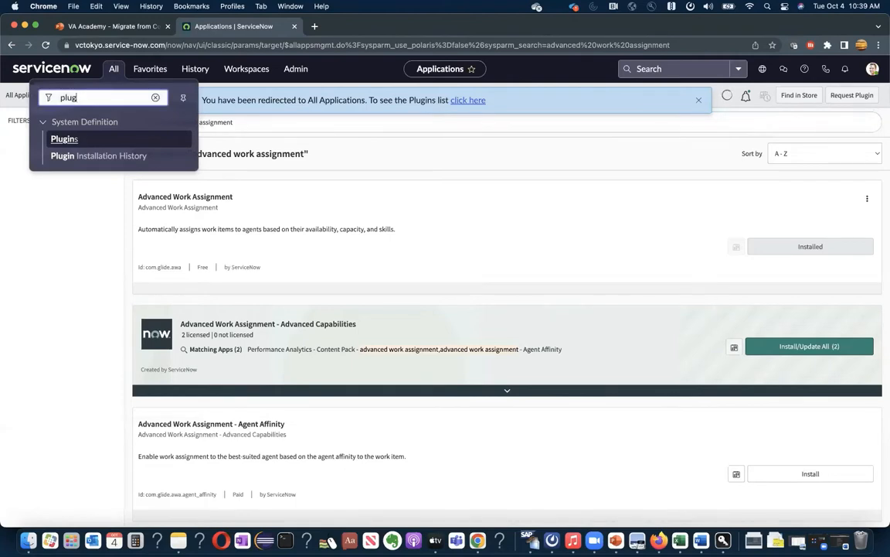
Filter the navigator for "Advanced work assignment" and open its Service Channels list
type("Ad")
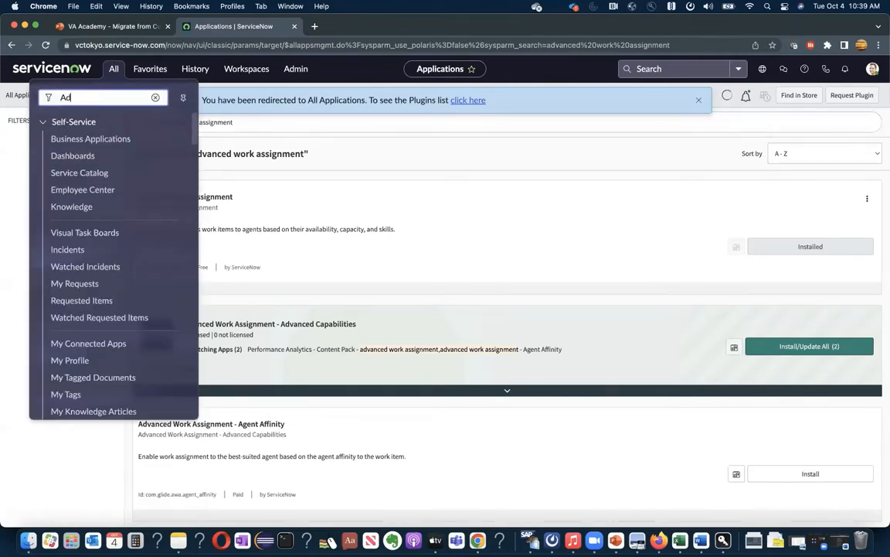
type("vanced work assignment")
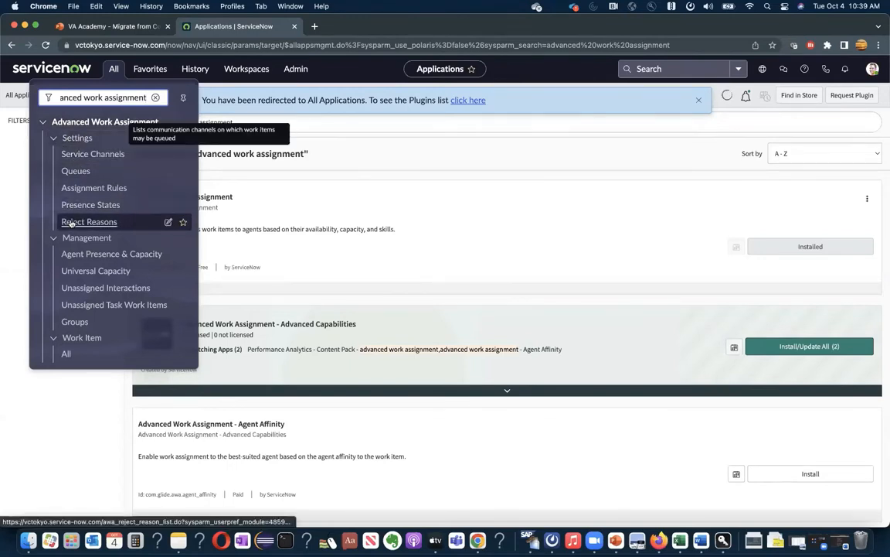
left_click(76, 156)
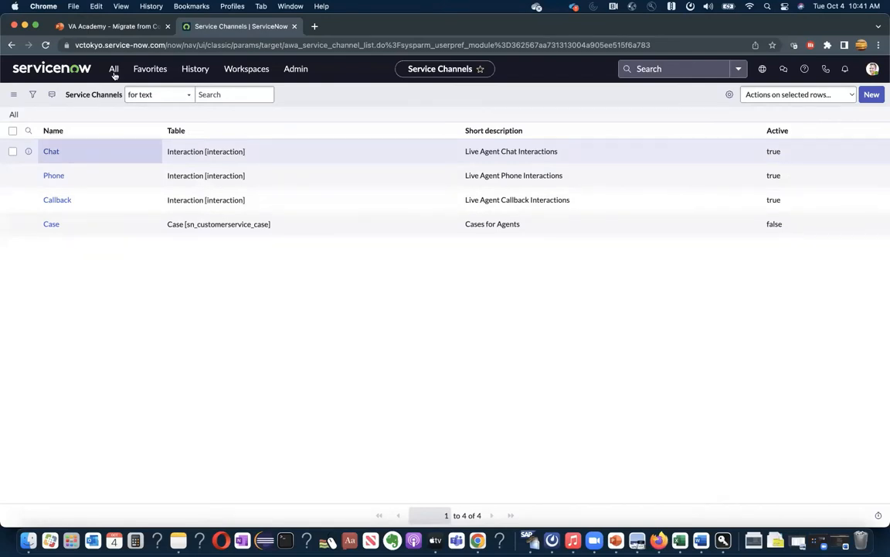
Open the Chat service channel and review its conditions, capacity and utilization settings, and related queues
left_click(52, 153)
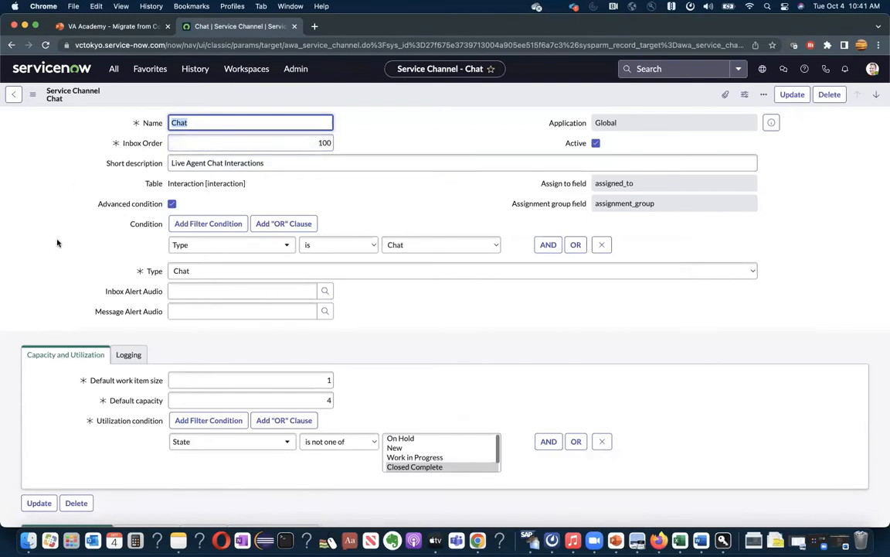
scroll(56, 243, "down", 2)
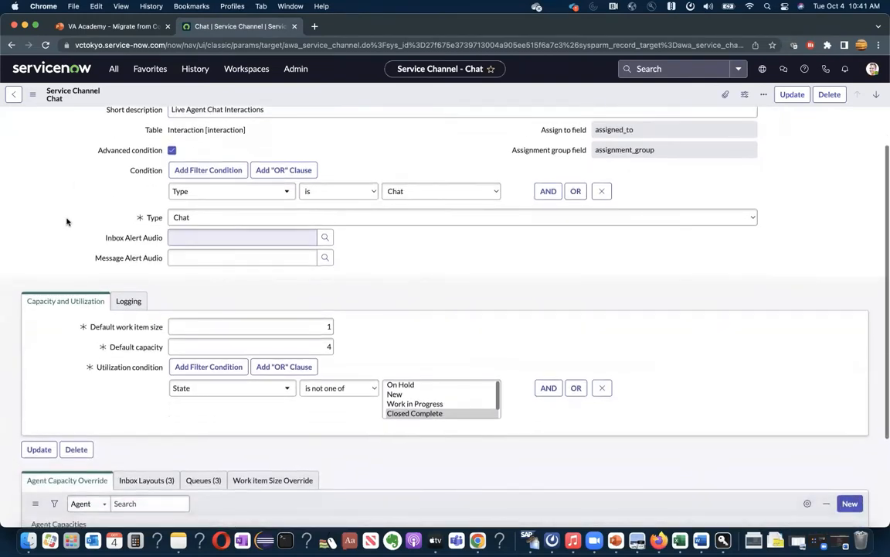
scroll(75, 203, "down", 1)
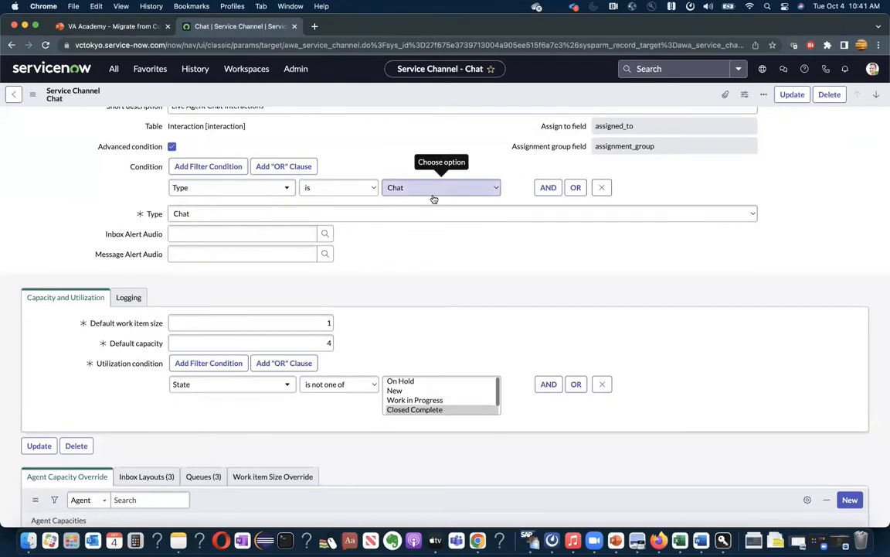
scroll(62, 231, "down", 3)
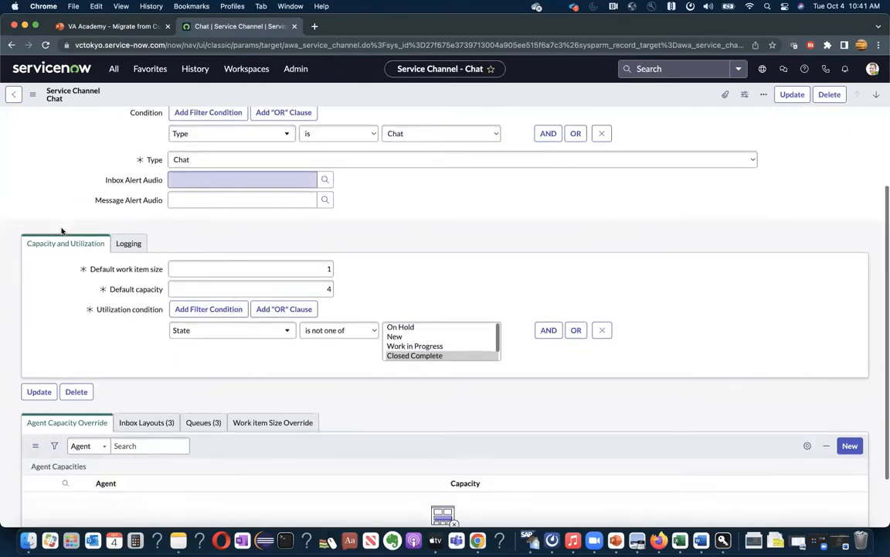
scroll(62, 231, "down", 2)
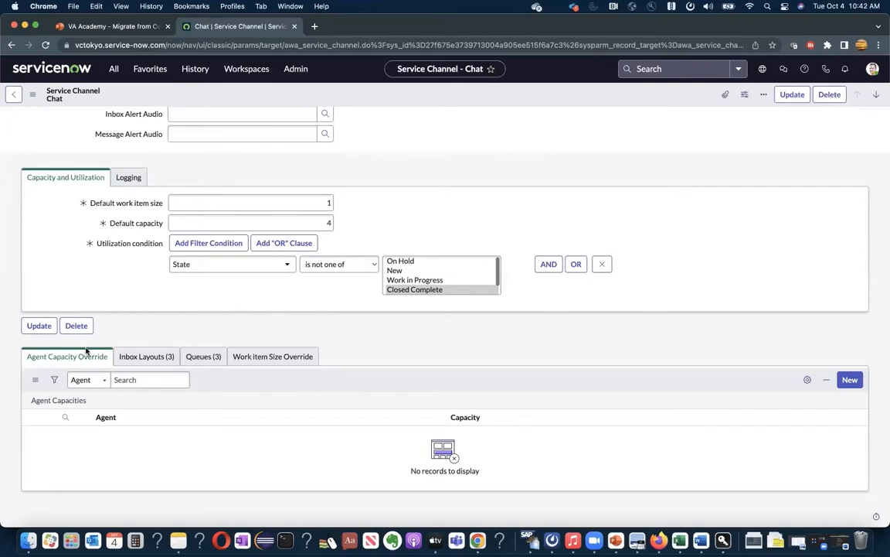
left_click(203, 356)
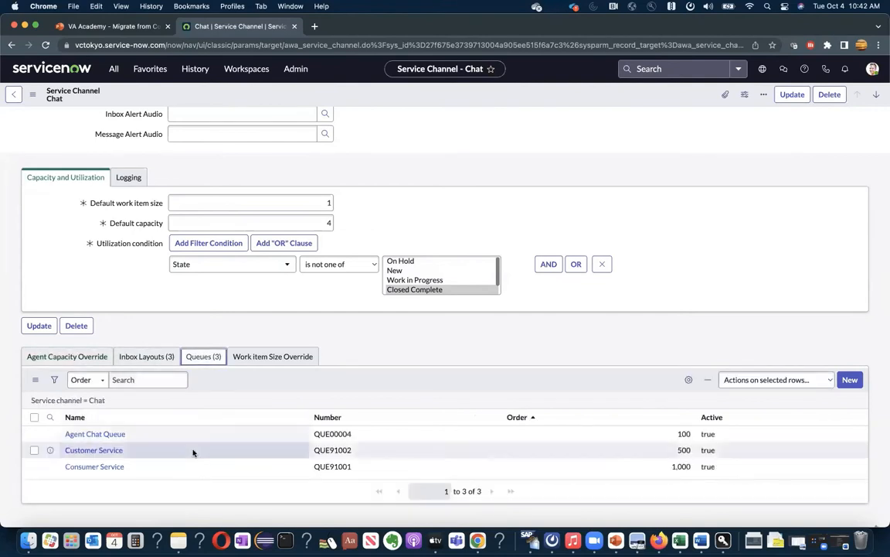
scroll(193, 453, "down", 1)
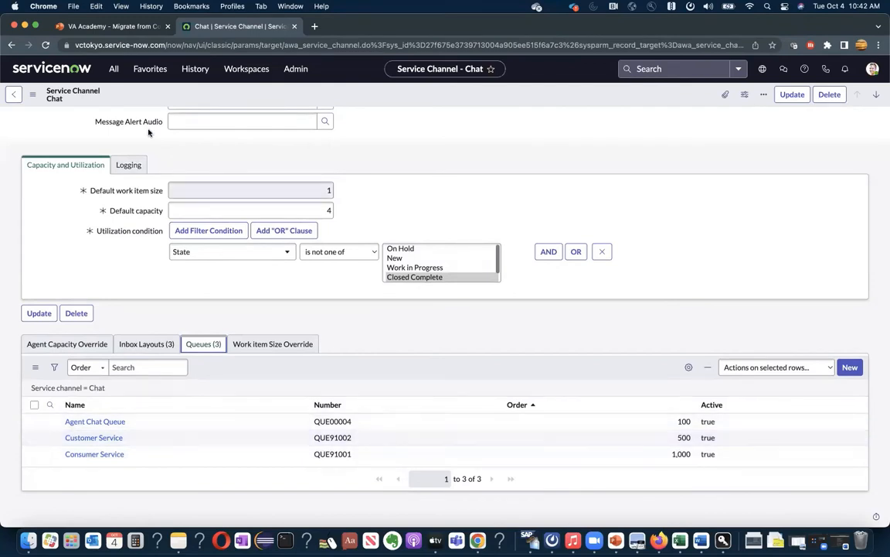
Find the "advanced work assignment" modules in the navigator and open the Queues list
left_click(113, 71)
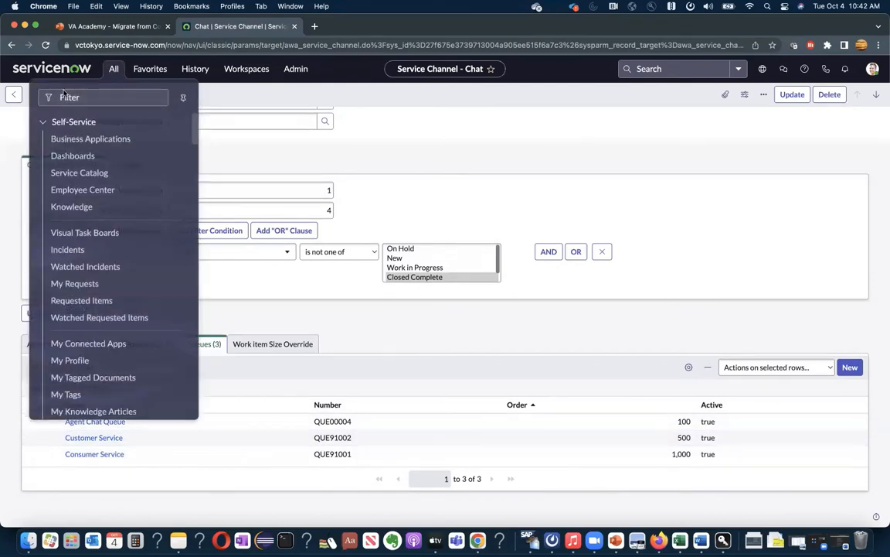
type("advanced")
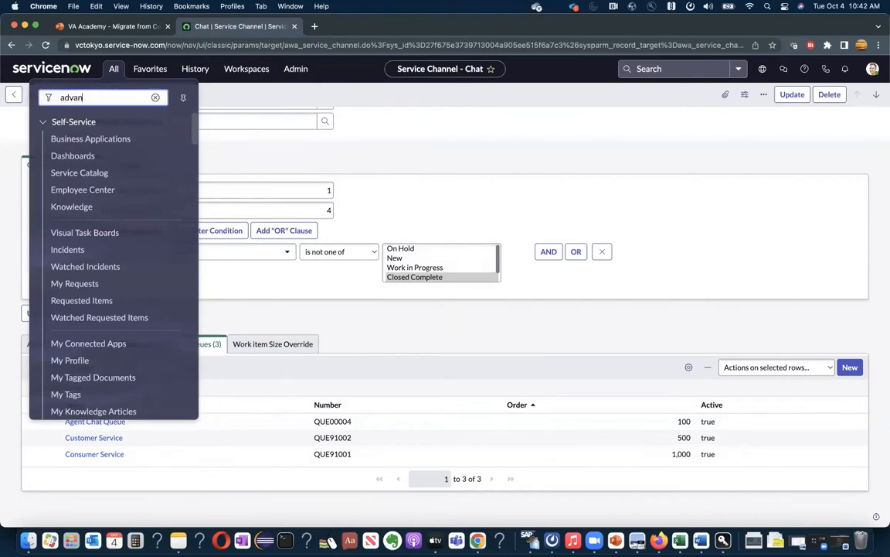
type("work assignment")
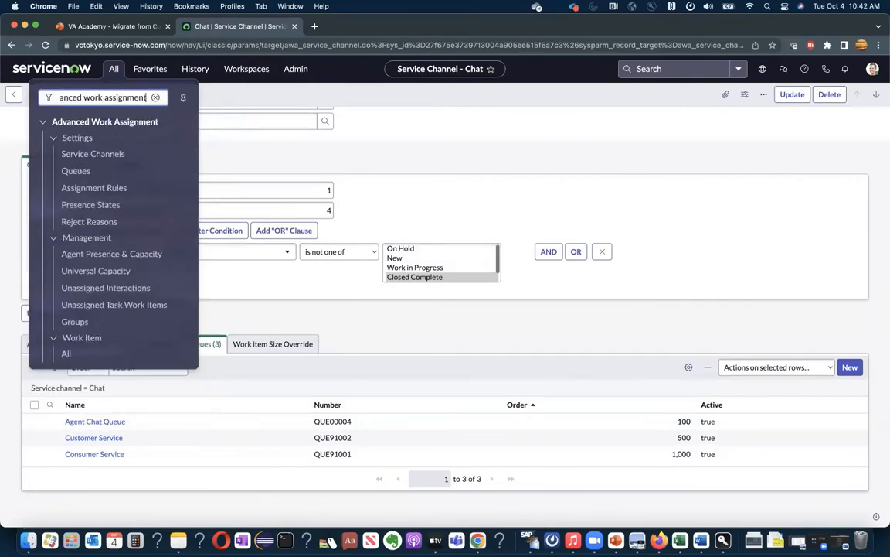
left_click(75, 173)
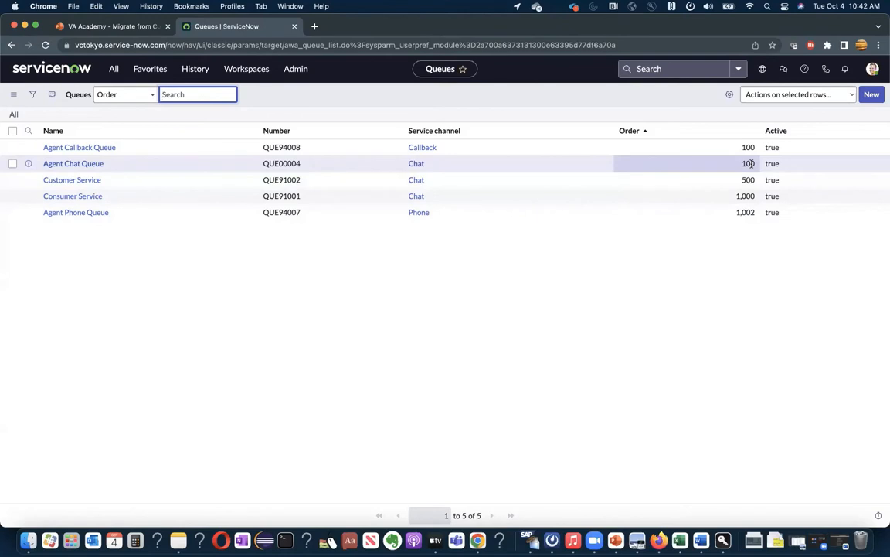
Open Agent Chat Queue and review its routing condition, wait time settings, work item sort order and assignment eligibility
left_click(80, 165)
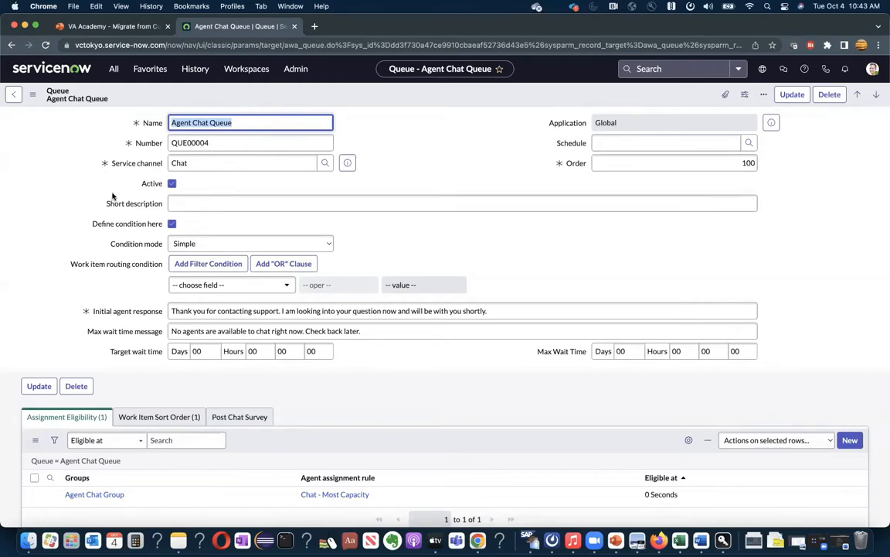
scroll(49, 248, "down", 1)
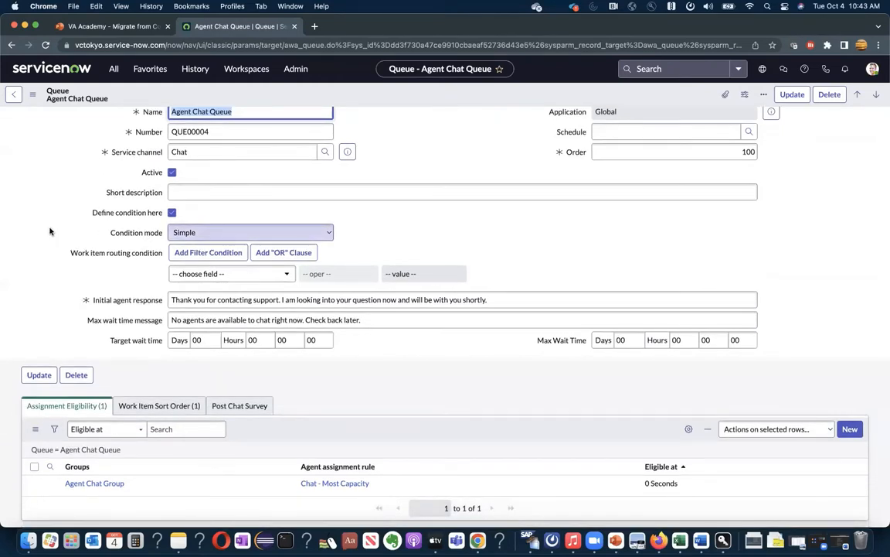
scroll(49, 231, "down", 1)
scroll(49, 231, "up", 2)
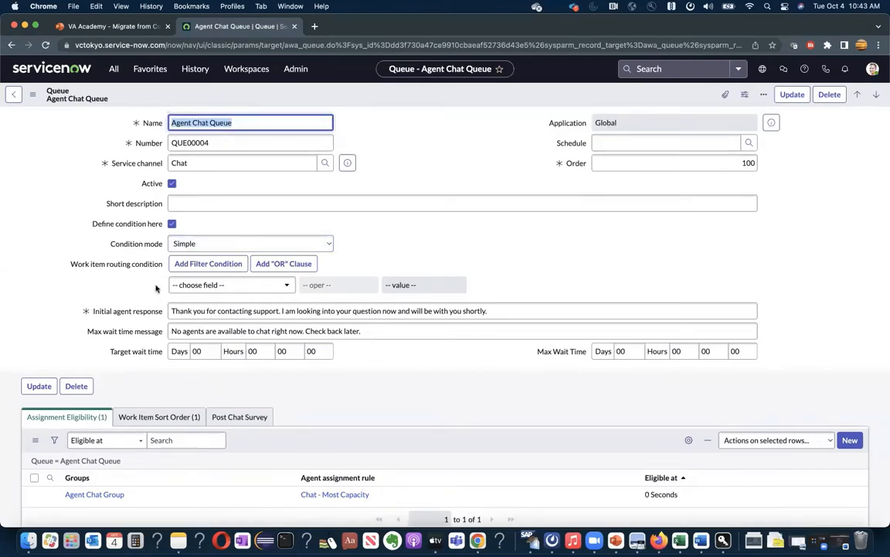
scroll(36, 304, "down", 3)
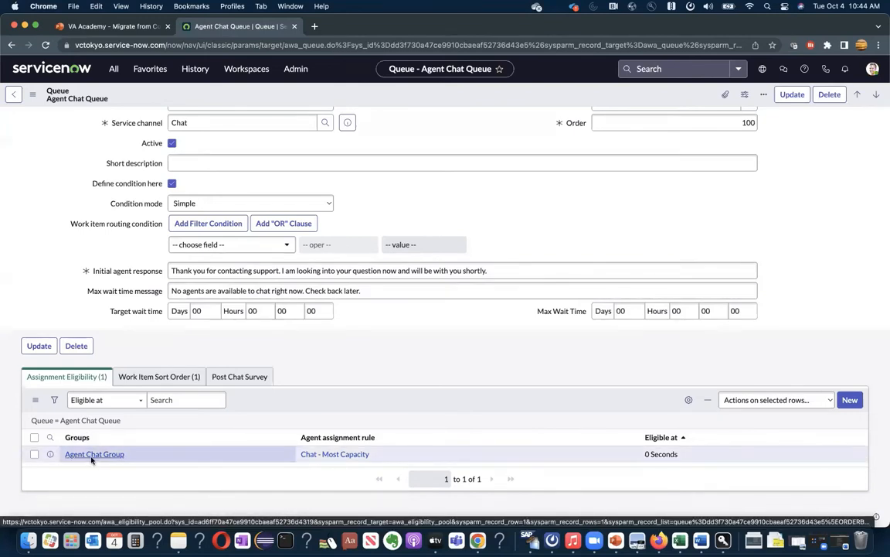
left_click(160, 378)
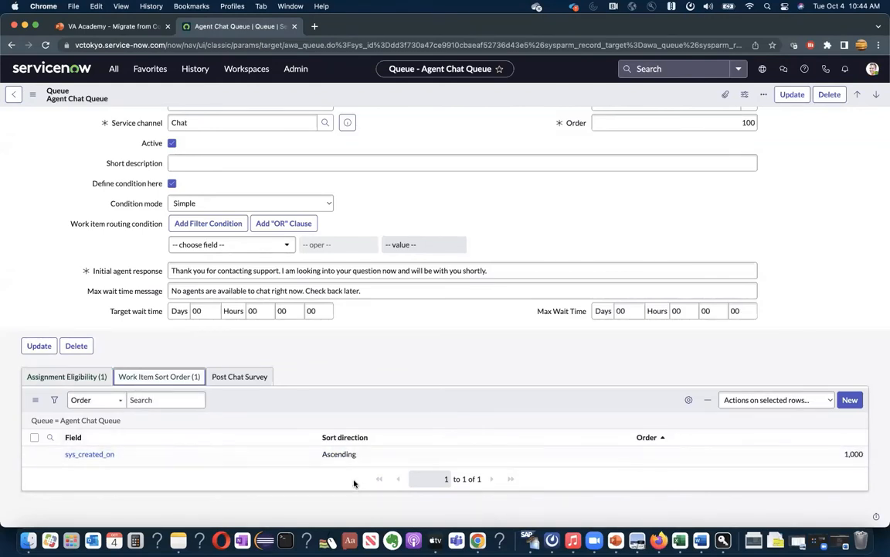
left_click(75, 377)
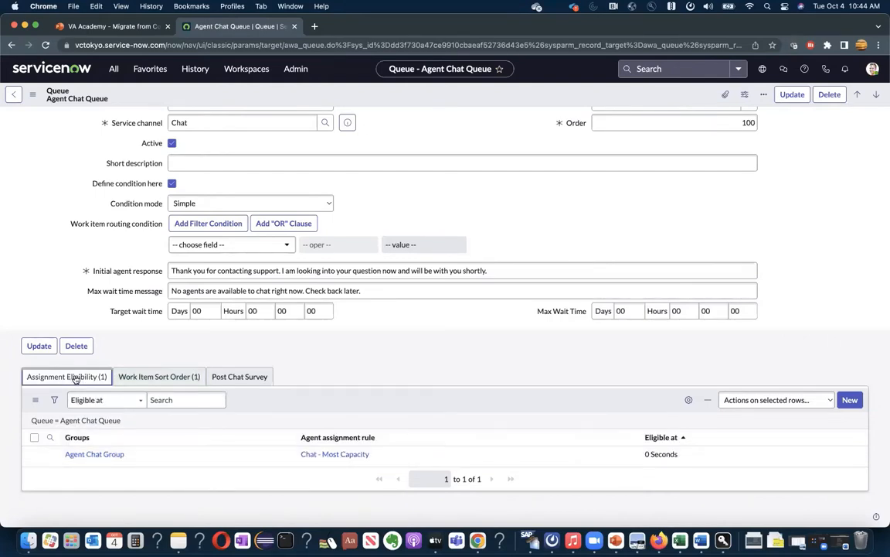
View the Agent Chat Group assignment eligibility record and return to the queue
right_click(114, 71)
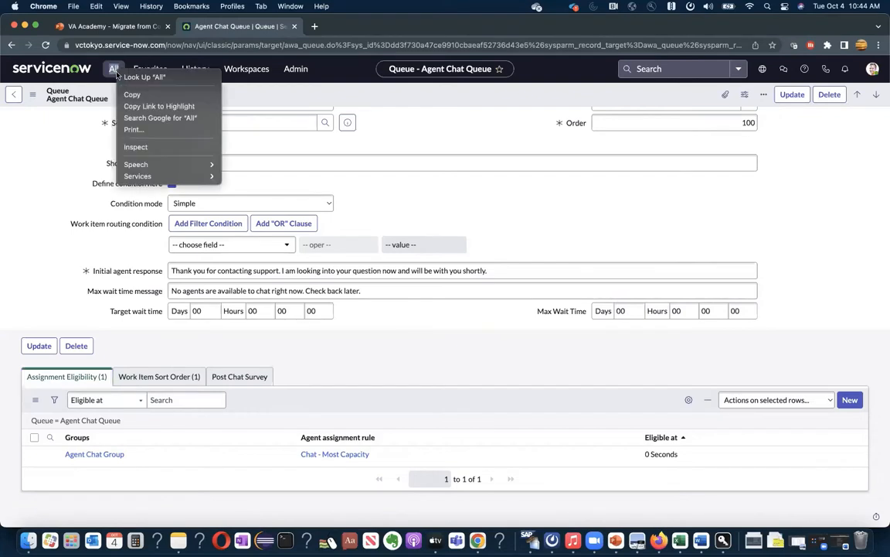
left_click(60, 183)
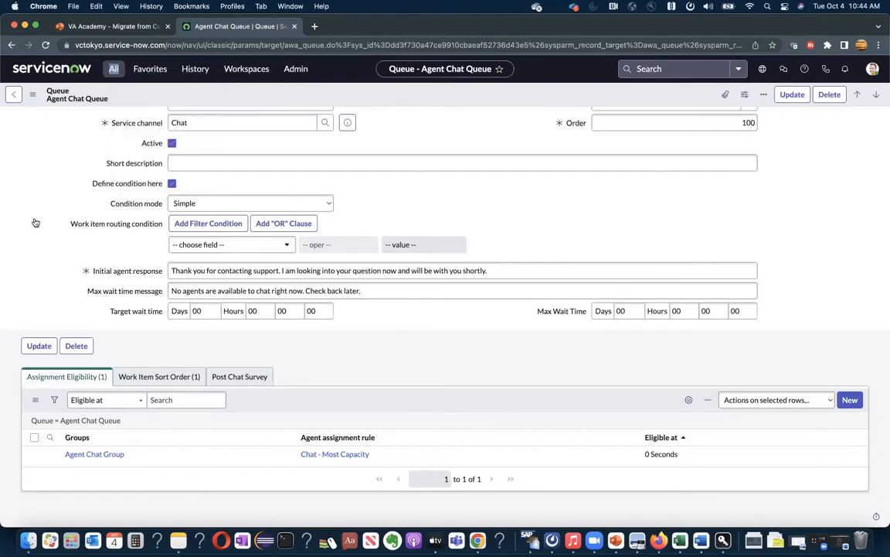
left_click(89, 455)
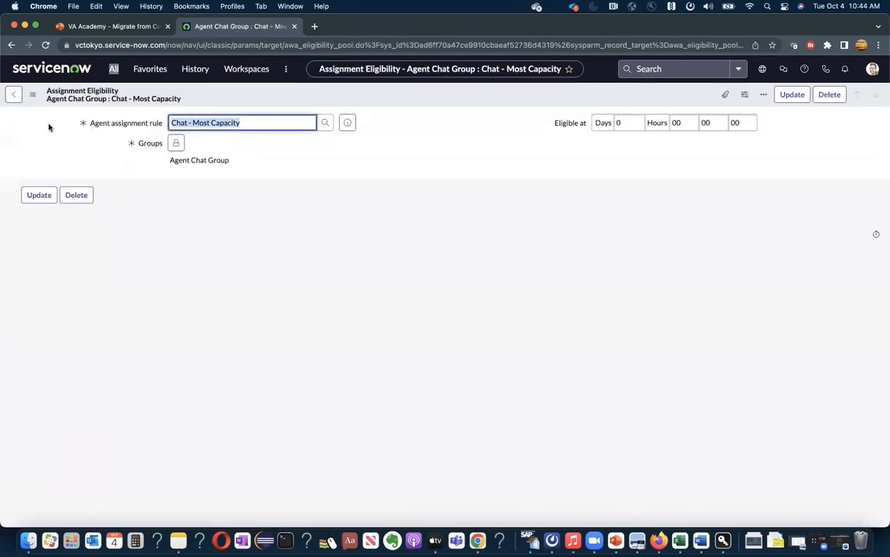
left_click(16, 95)
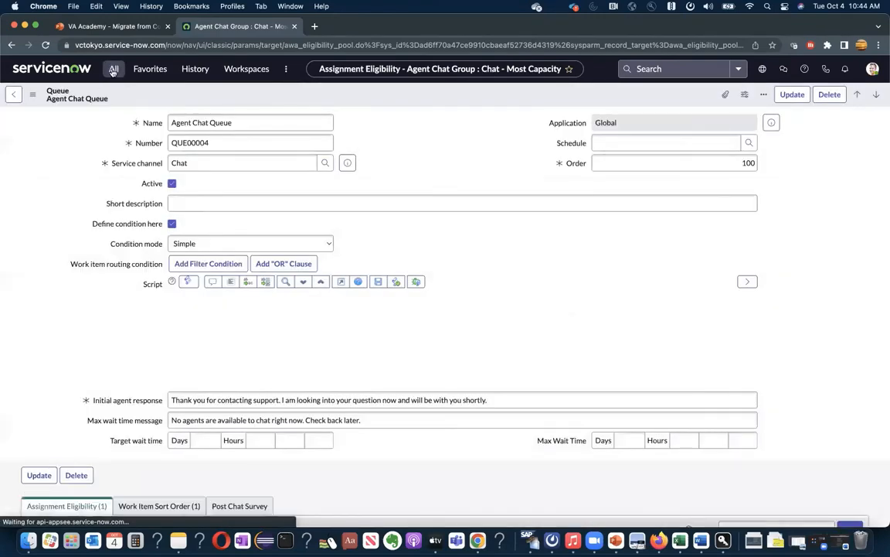
Open the Chat - Most Capacity rule from the Advanced Work Assignment list of assignment rules
left_click(114, 69)
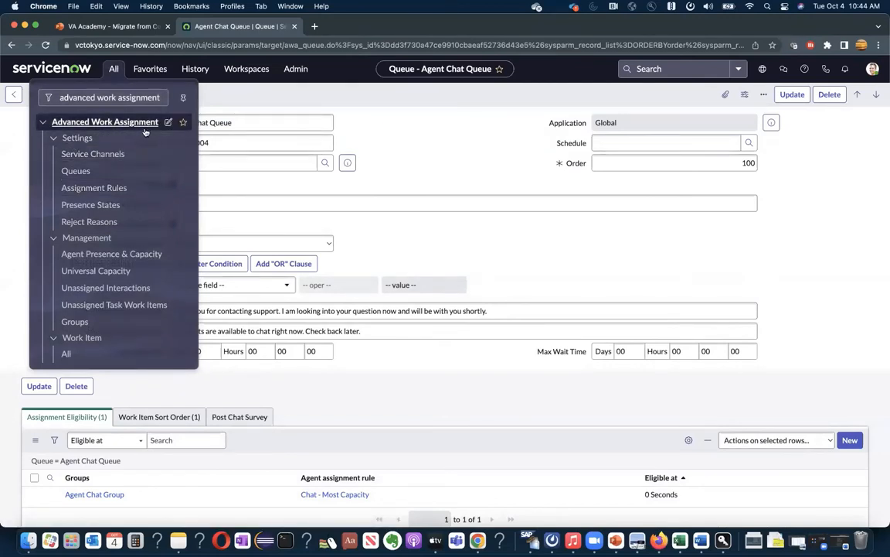
left_click(78, 189)
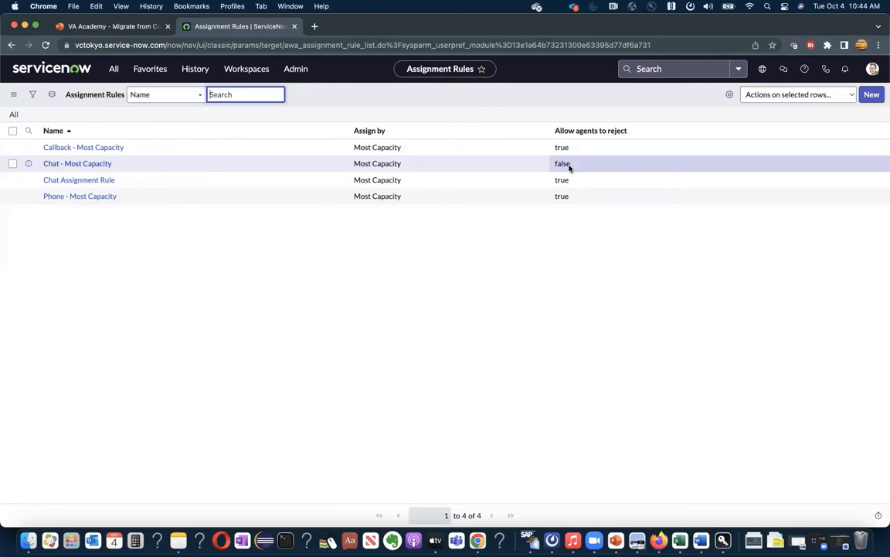
left_click(71, 164)
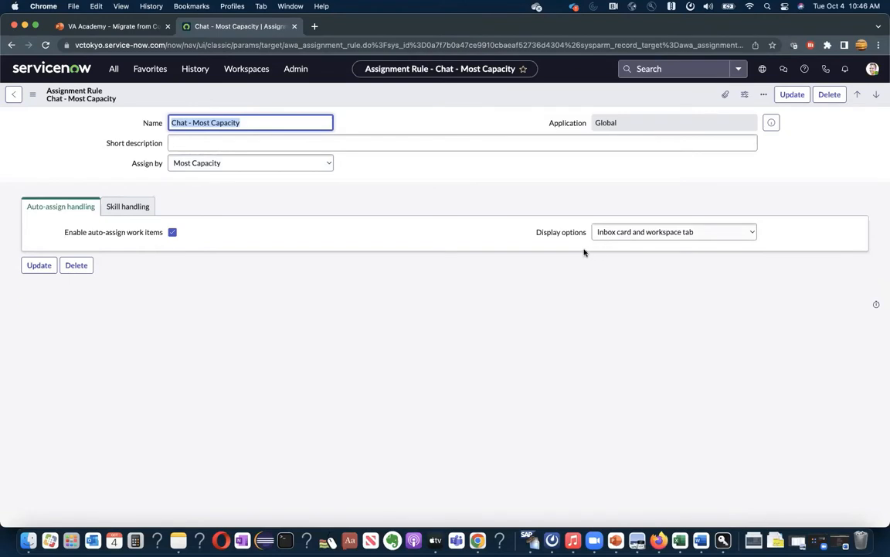
Review the available display options for auto-assigned work items and the rule's skill handling settings
left_click(648, 233)
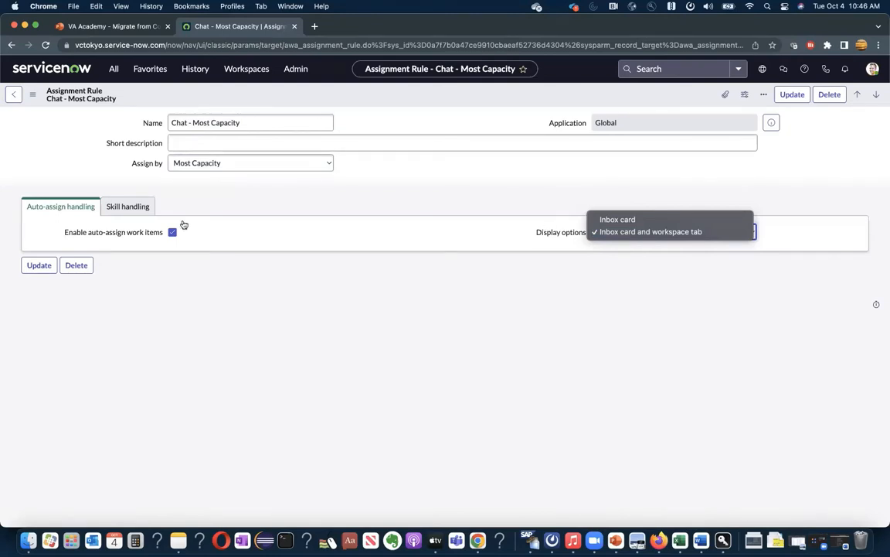
left_click(138, 207)
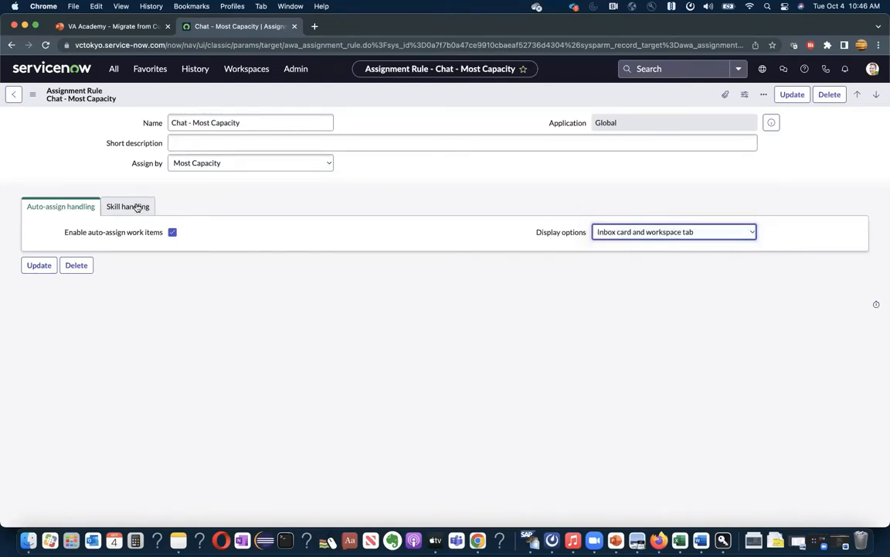
left_click(120, 208)
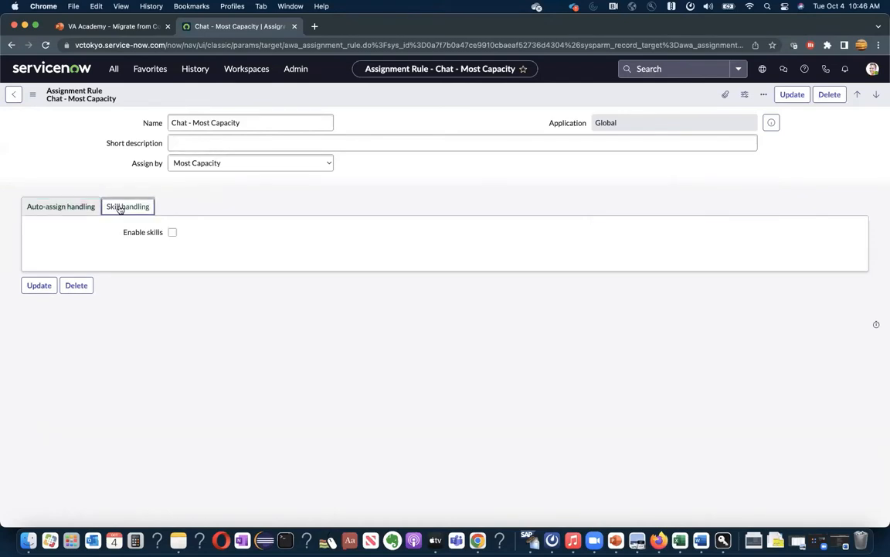
Try enabling skills and enforcing mandatory skills on the Chat - Most Capacity rule, and return to its auto-assign handling settings
left_click(171, 232)
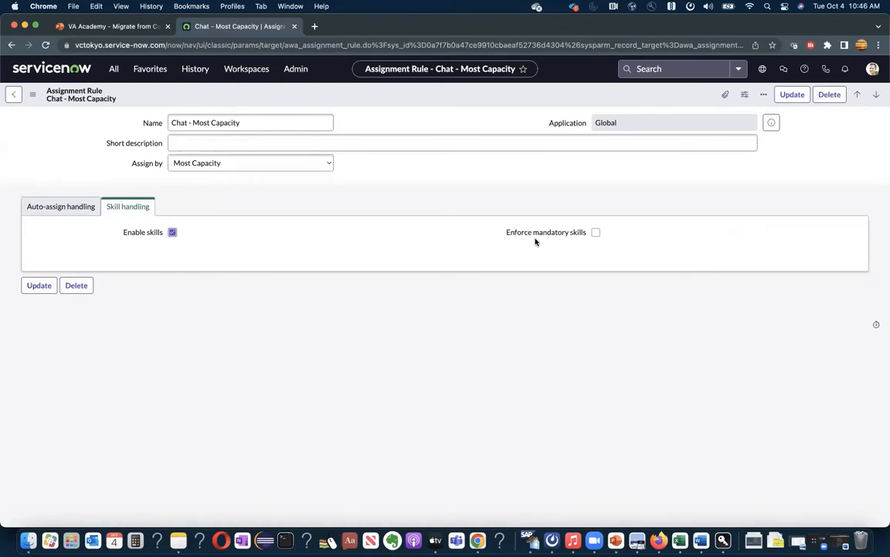
left_click(596, 232)
left_click(62, 206)
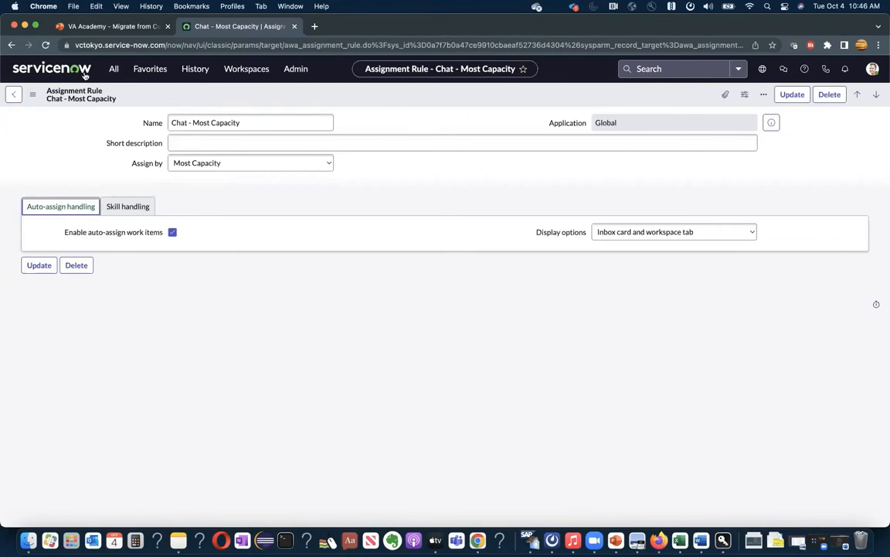
Leave the assignment rule without saving and open Agent Chat Group from the Advanced Work Assignment groups
left_click(114, 69)
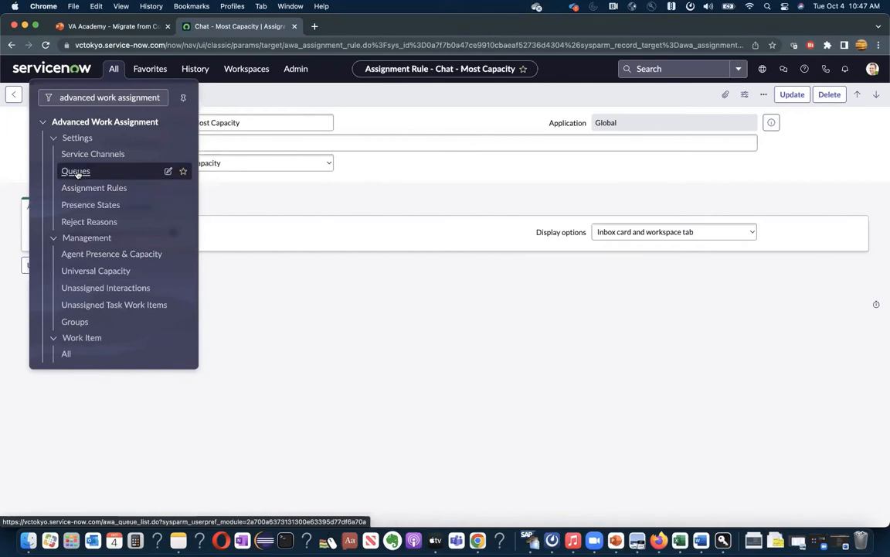
left_click(74, 322)
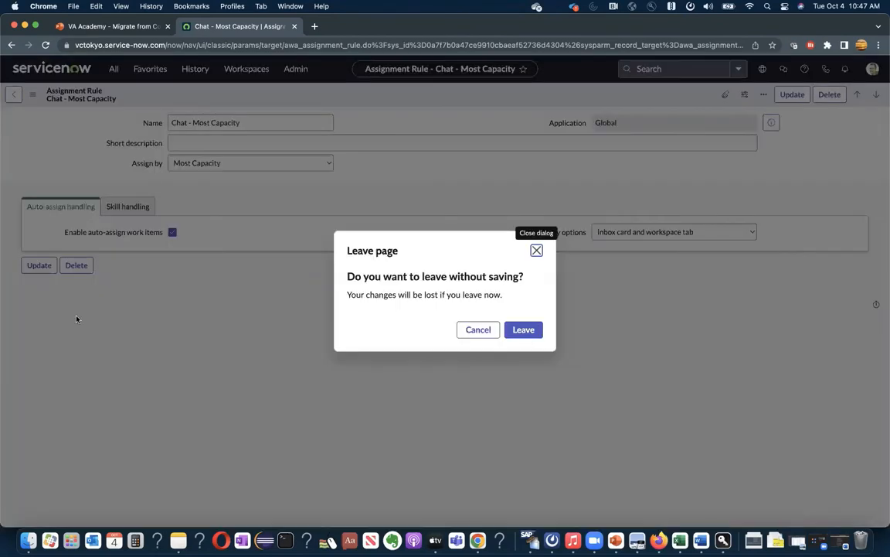
left_click(538, 333)
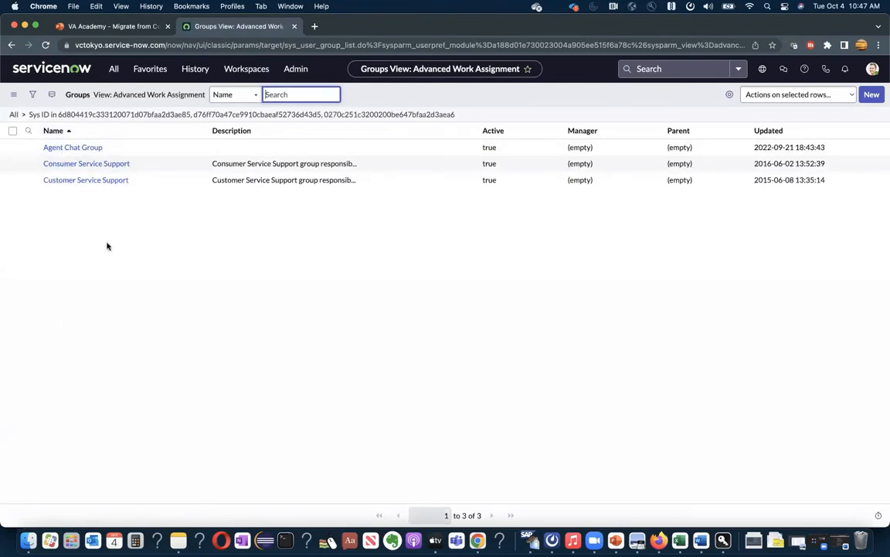
left_click(80, 149)
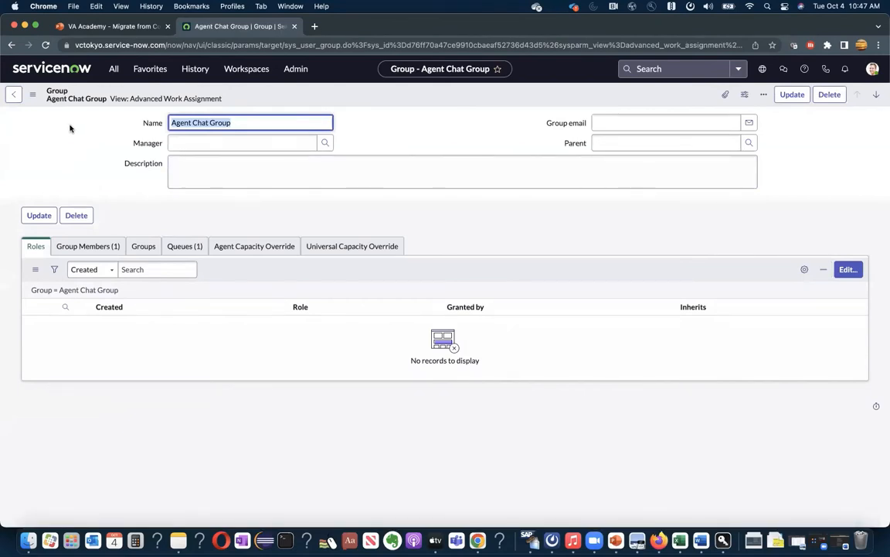
Review the members and the associated queues of Agent Chat Group
left_click(84, 247)
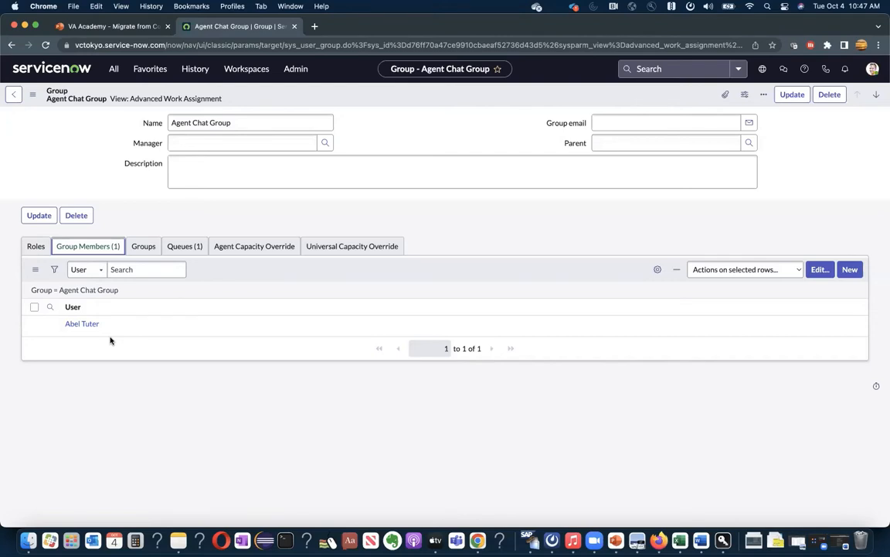
left_click(186, 247)
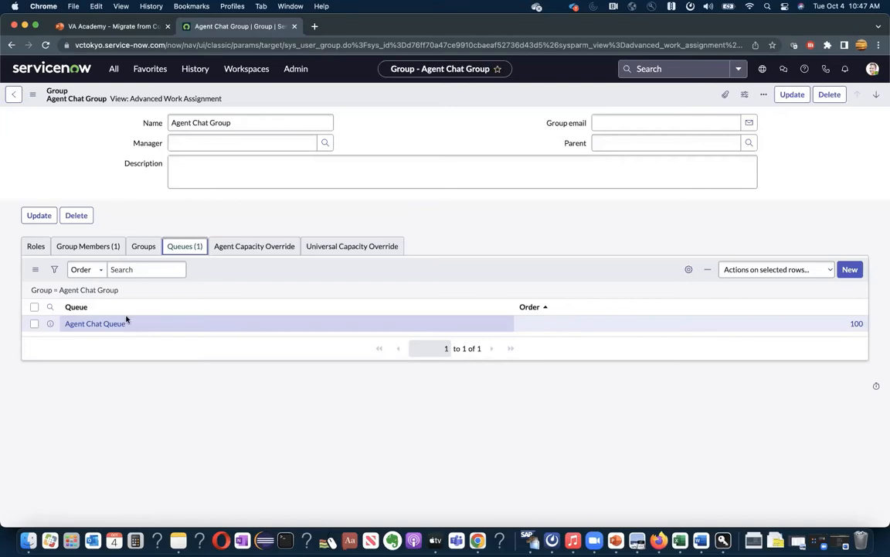
left_click(85, 247)
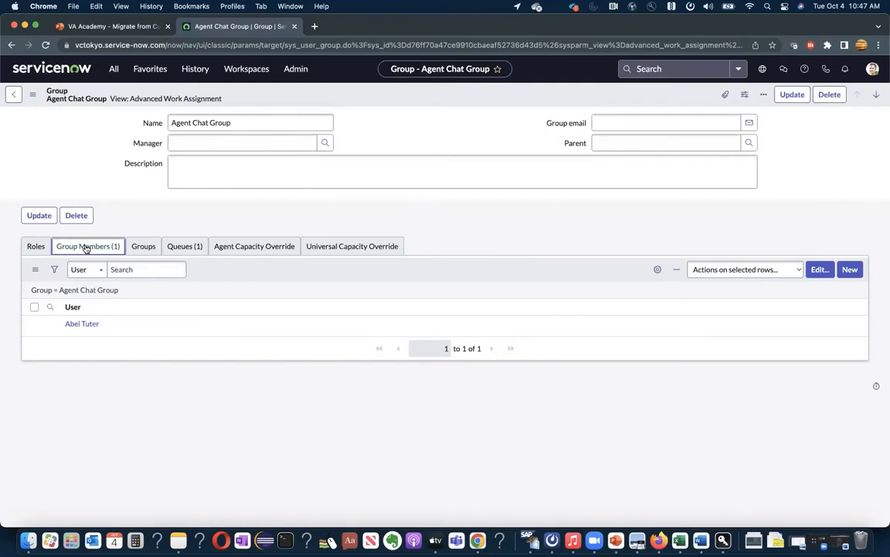
left_click(850, 270)
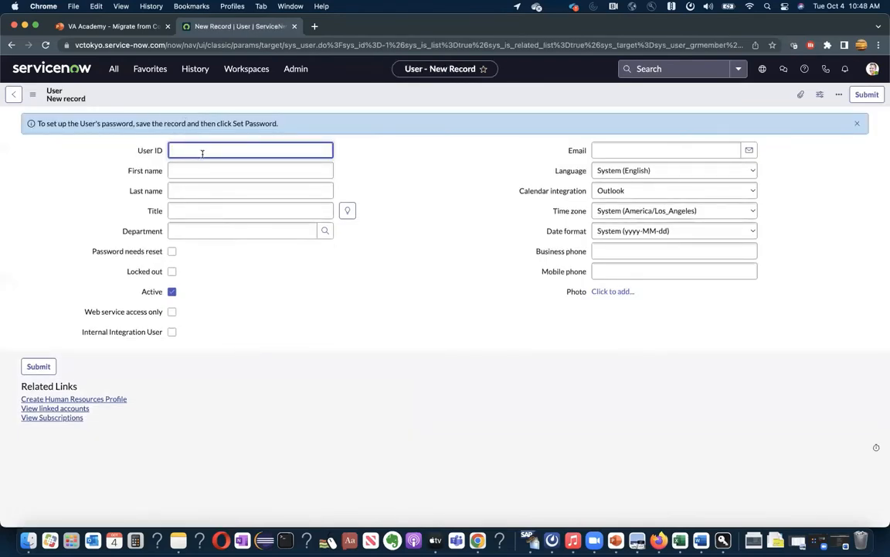
type("beth.anglin")
left_click(14, 94)
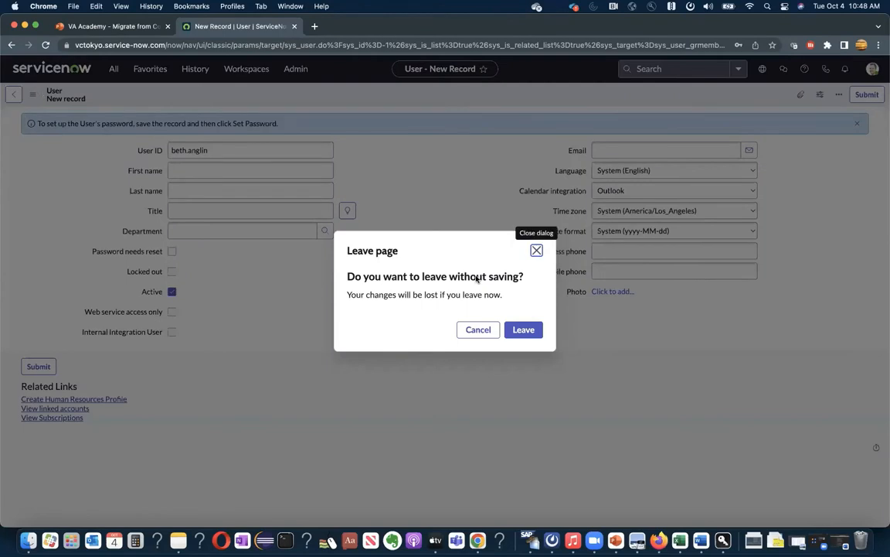
left_click(523, 330)
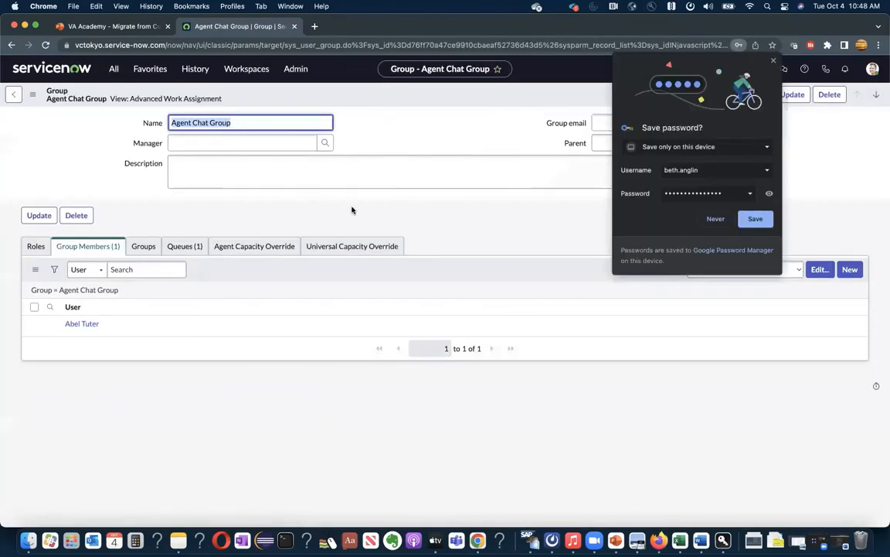
left_click(773, 62)
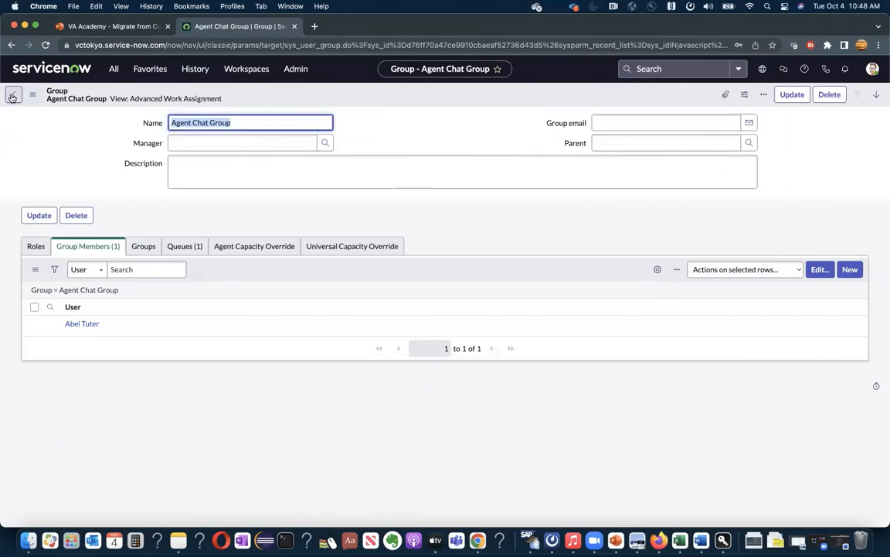
View the Consumer Service Support and Customer Service Support groups and return to Agent Chat Group
left_click(12, 95)
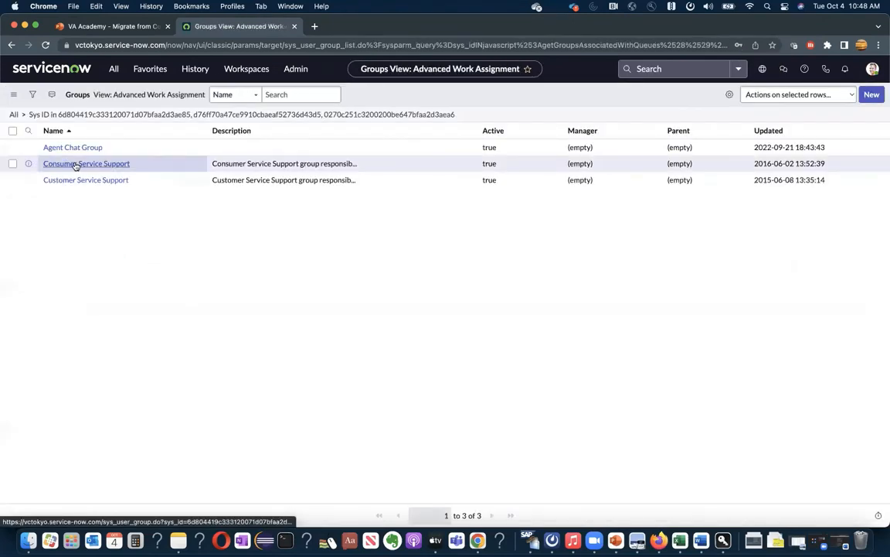
left_click(76, 166)
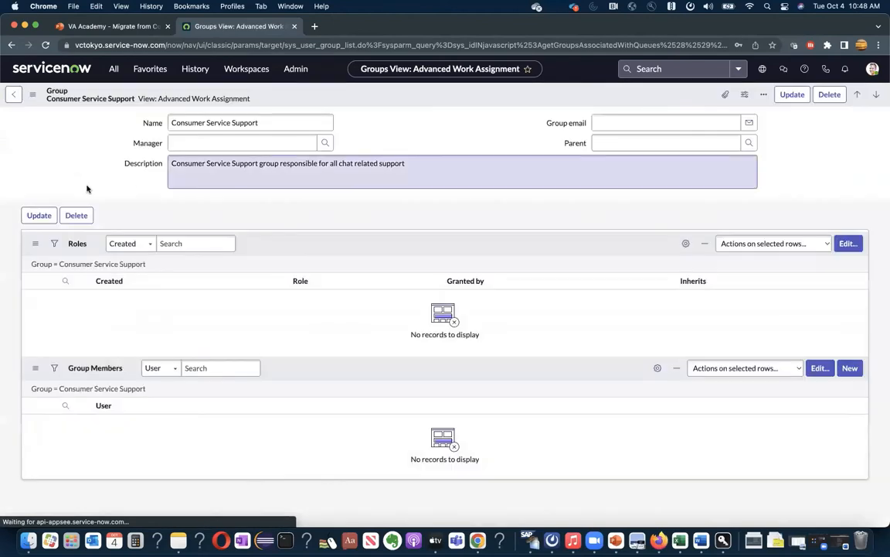
left_click(15, 95)
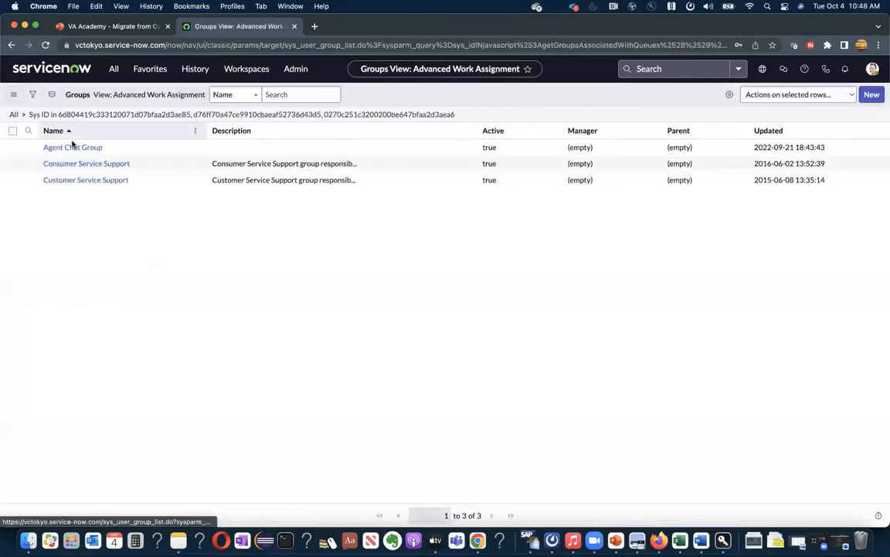
left_click(84, 180)
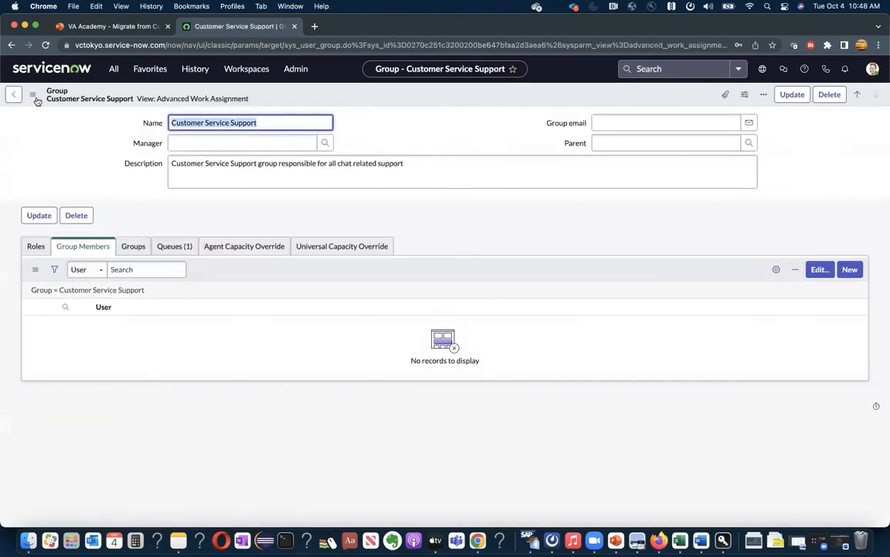
left_click(15, 93)
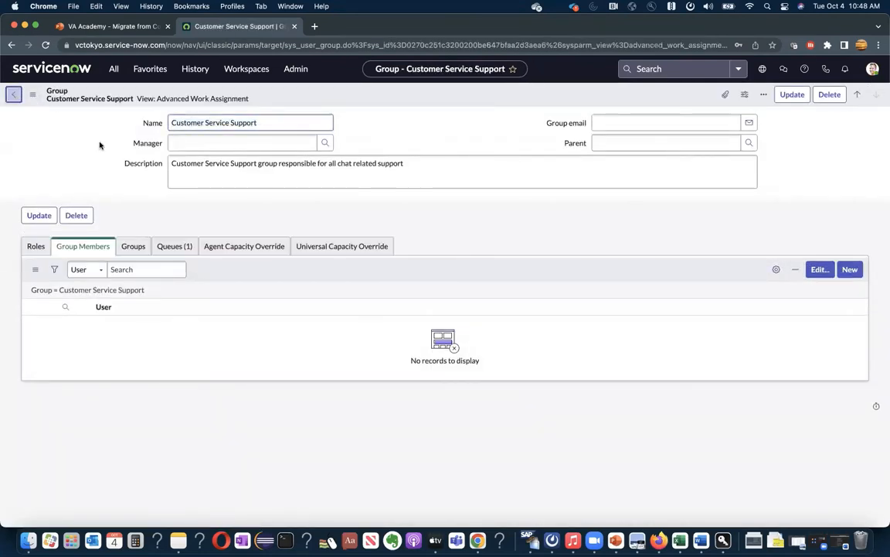
left_click(81, 148)
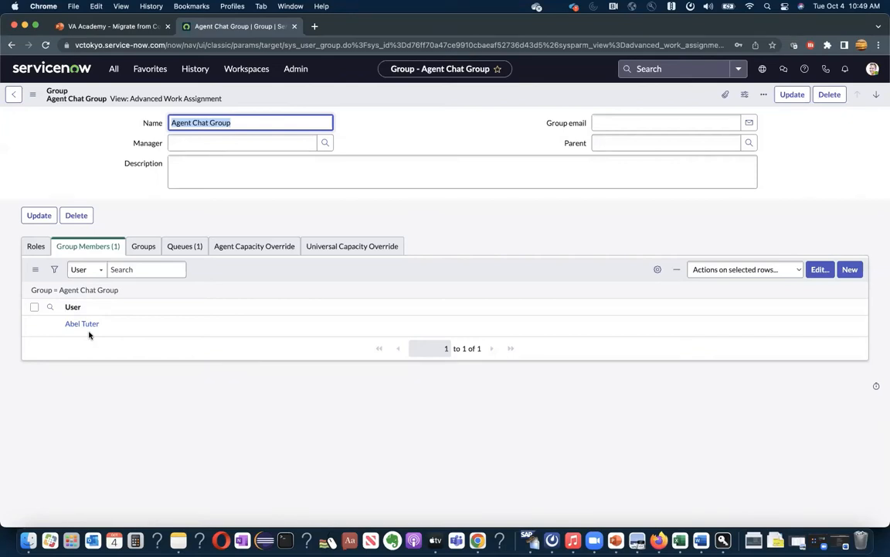
Review the presence states and the reject reasons defined for Advanced Work Assignment
left_click(114, 69)
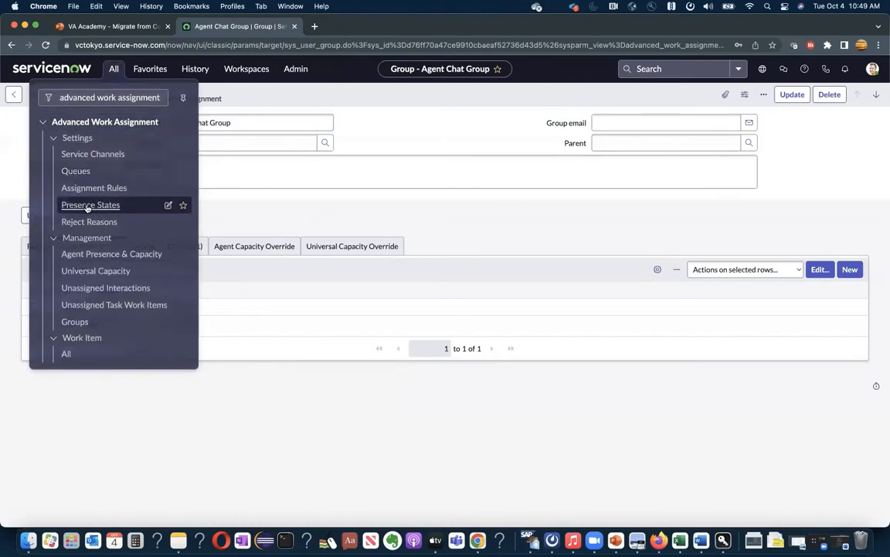
left_click(87, 206)
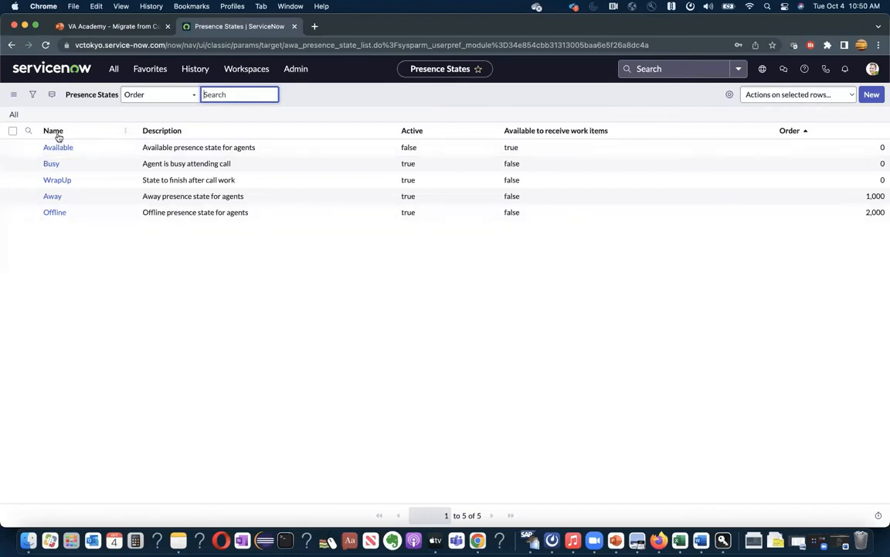
left_click(114, 69)
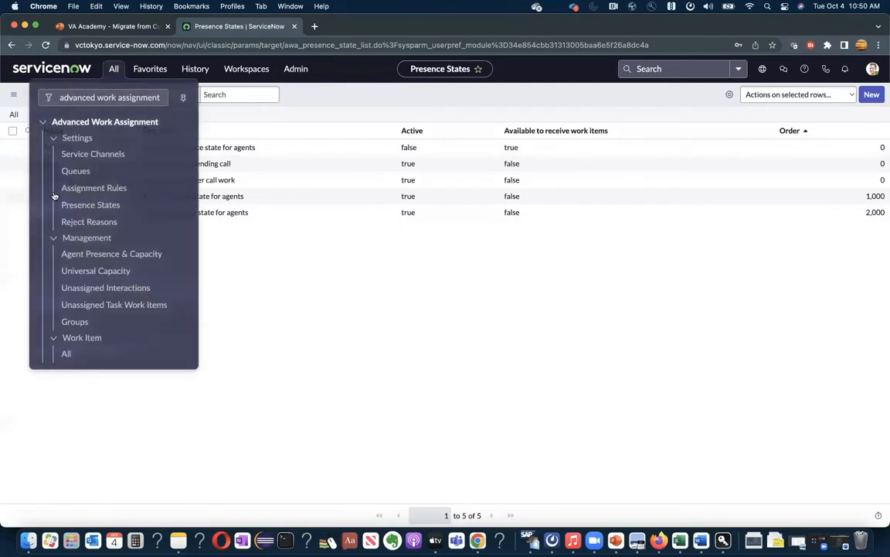
left_click(96, 222)
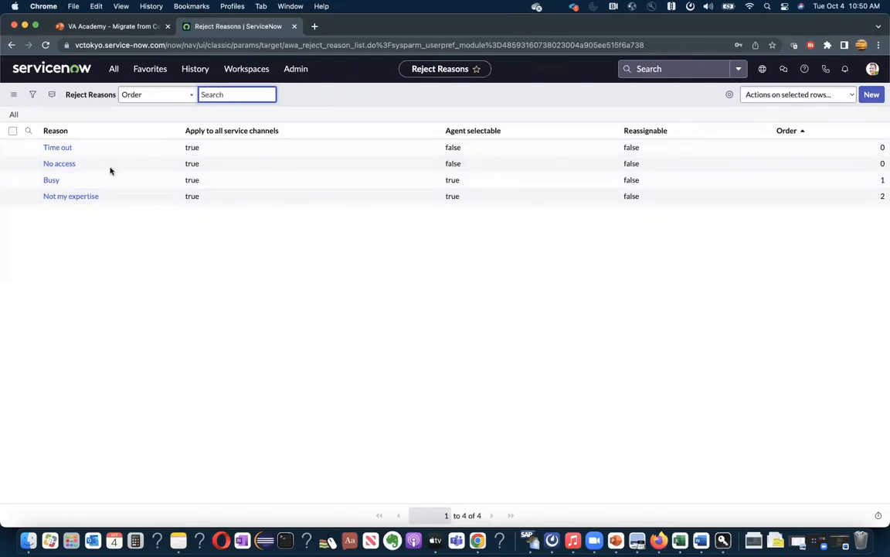
Open the Agent Presence & Capacity list in the Advanced Work Assignment management section
left_click(115, 69)
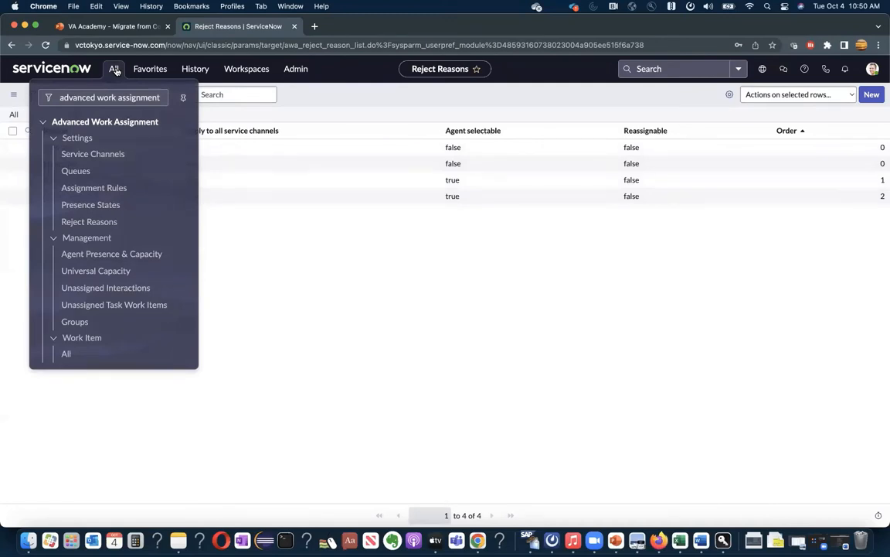
left_click(72, 240)
left_click(54, 237)
left_click(89, 255)
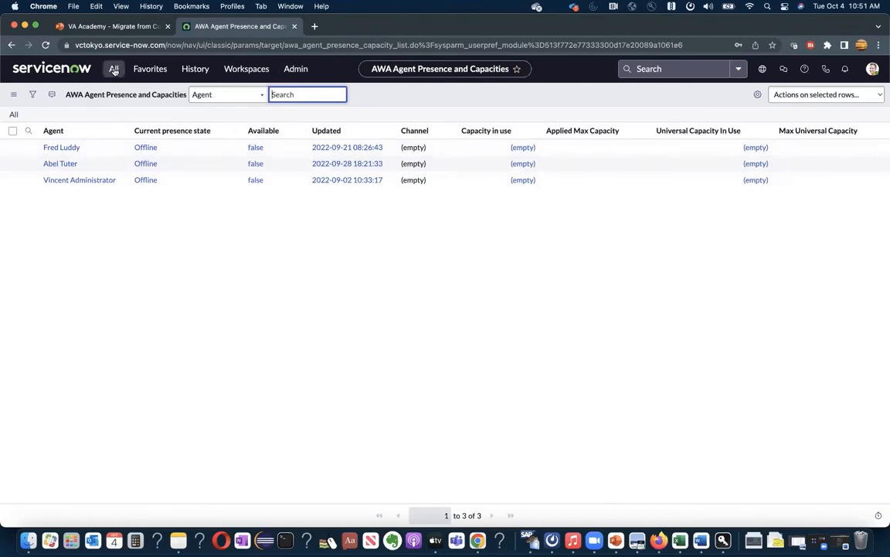
Examine the roles and groups on the first listed agent's user record, and return to the presence and capacity list without saving the password
left_click(62, 147)
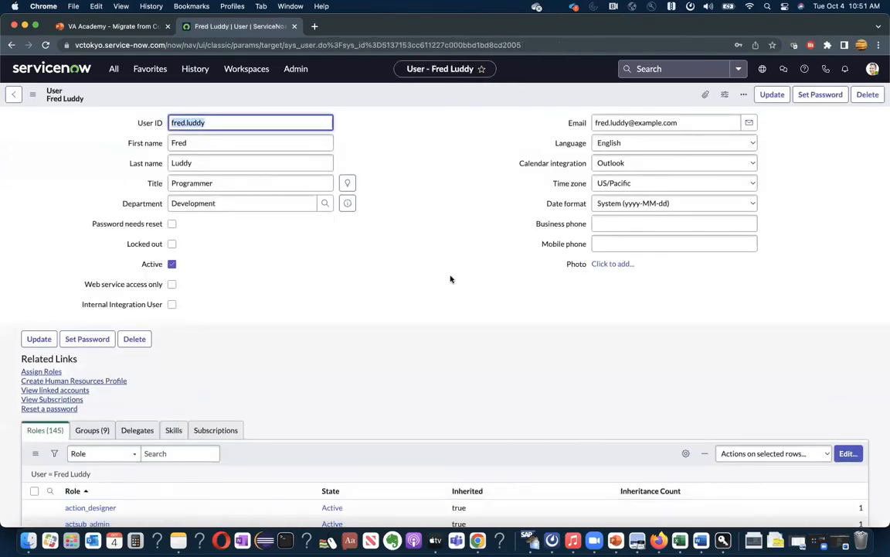
scroll(451, 279, "down", 2)
scroll(451, 281, "up", 2)
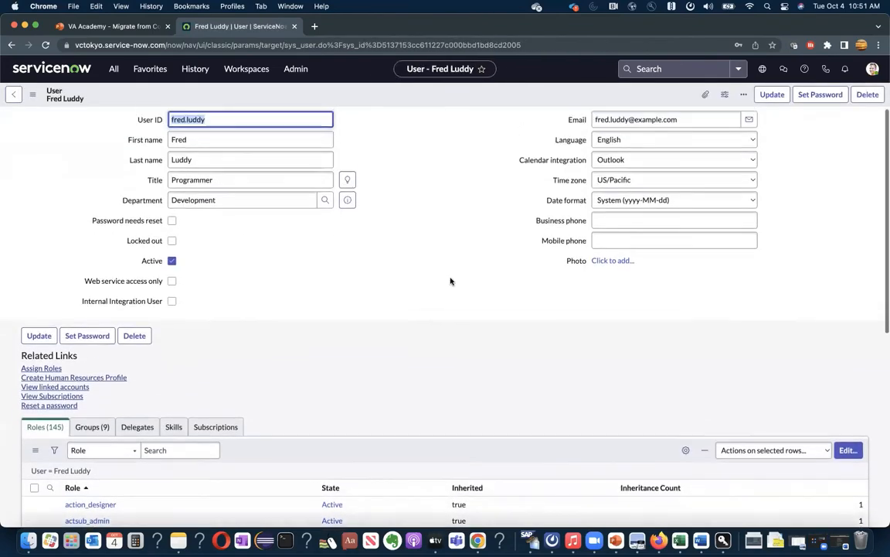
scroll(354, 324, "down", 2)
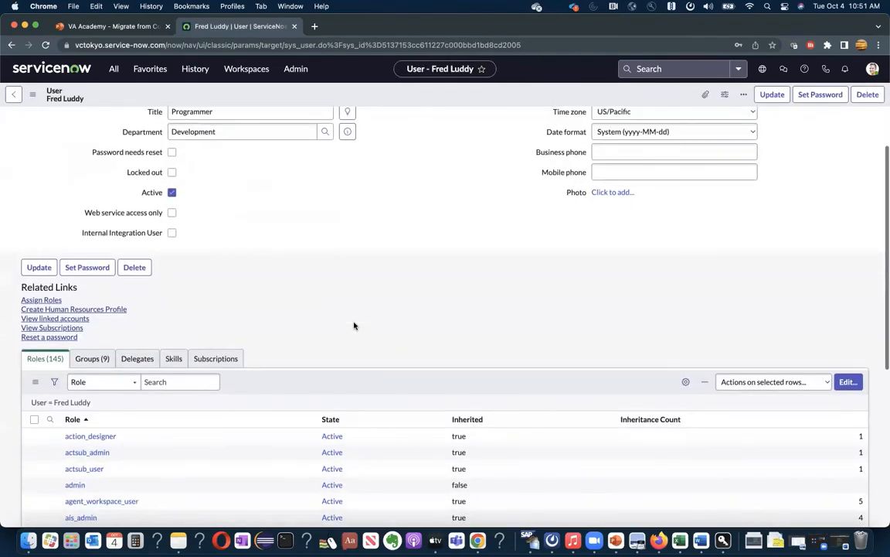
scroll(354, 325, "down", 3)
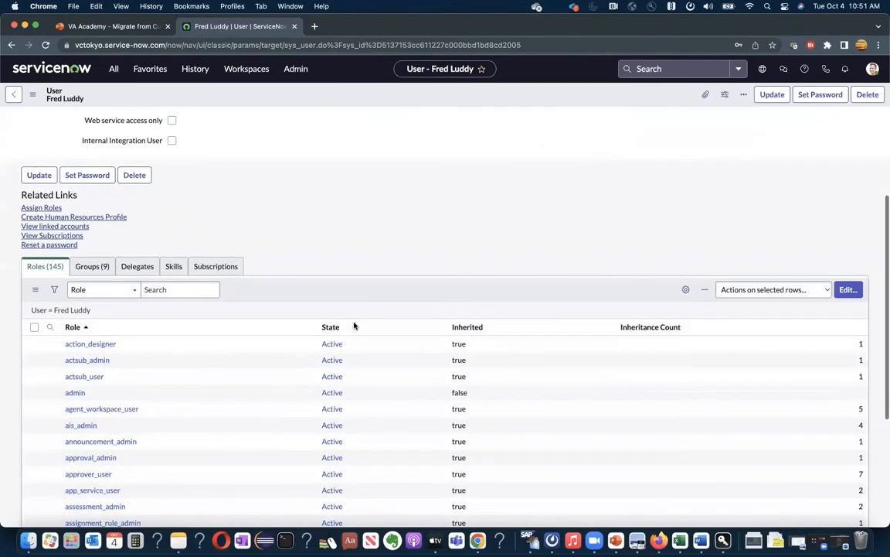
scroll(210, 410, "down", 2)
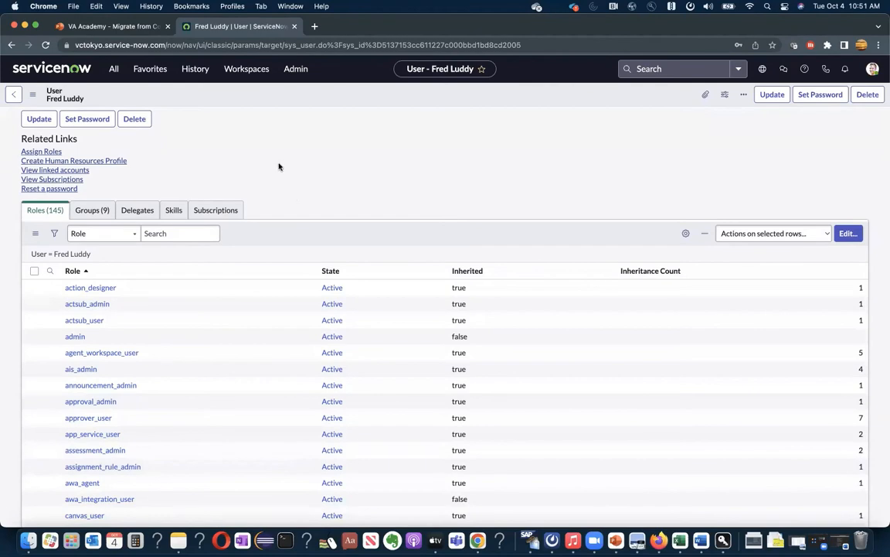
scroll(263, 165, "up", 1)
left_click(90, 244)
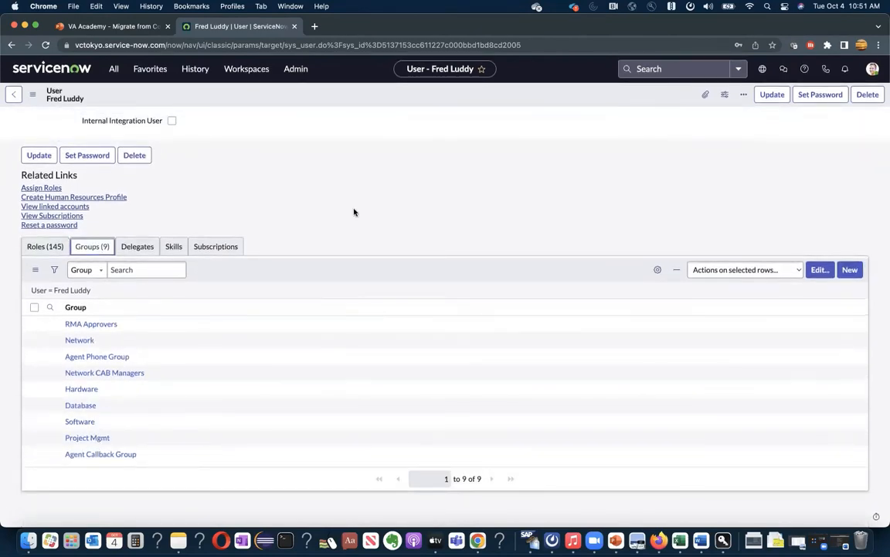
left_click(13, 94)
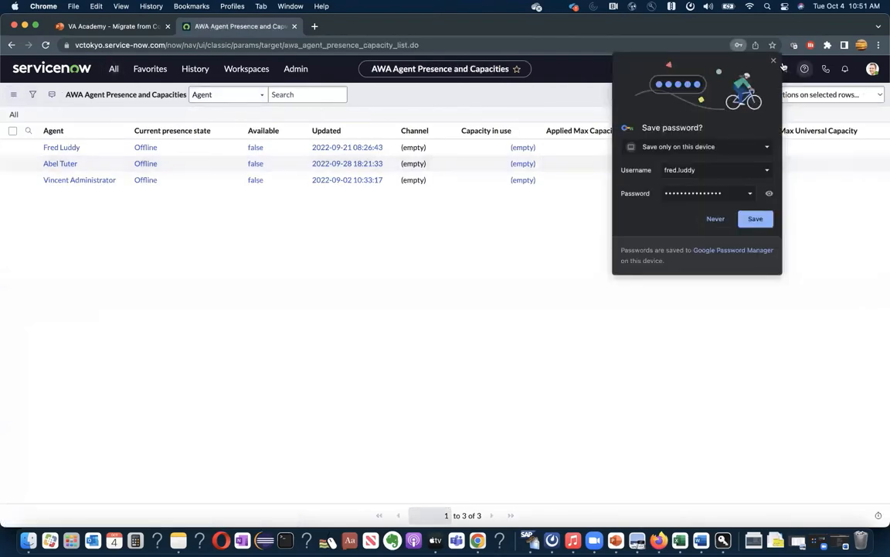
left_click(774, 60)
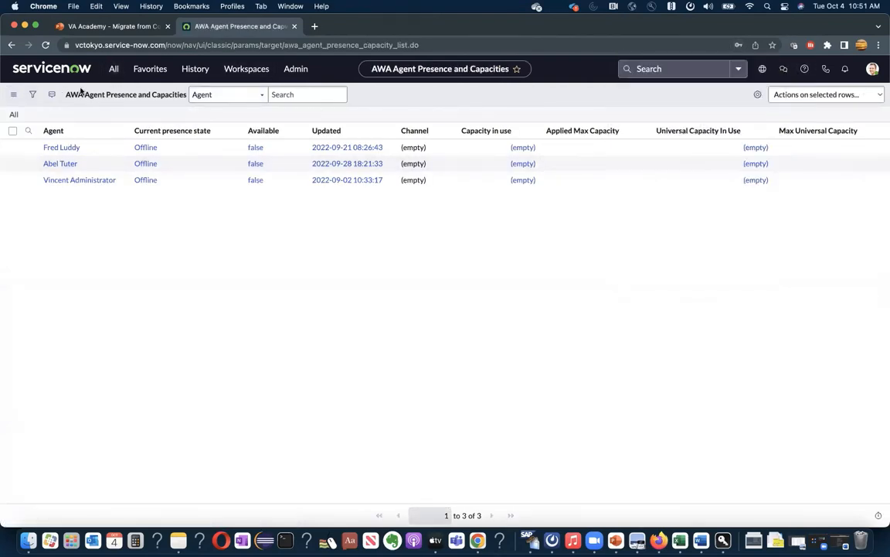
View the Unassigned Interactions list of Advanced Work Assignment
left_click(114, 68)
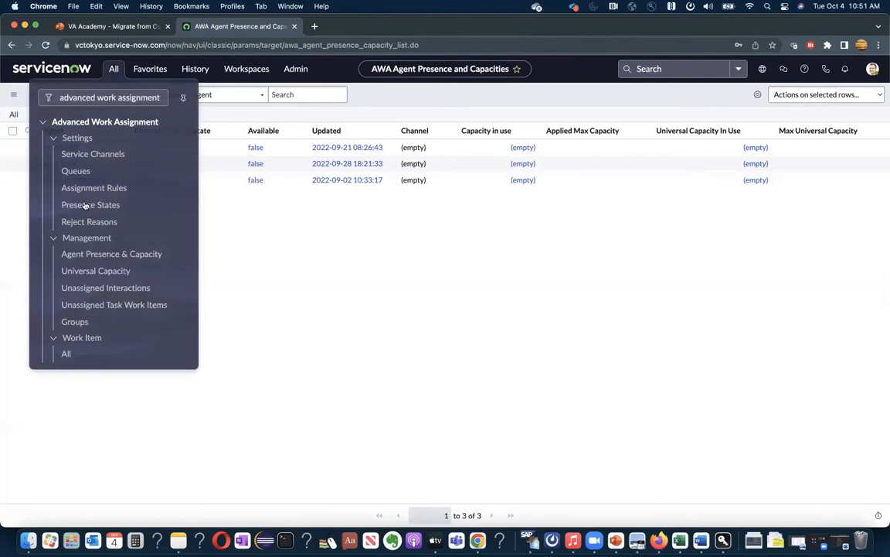
left_click(78, 288)
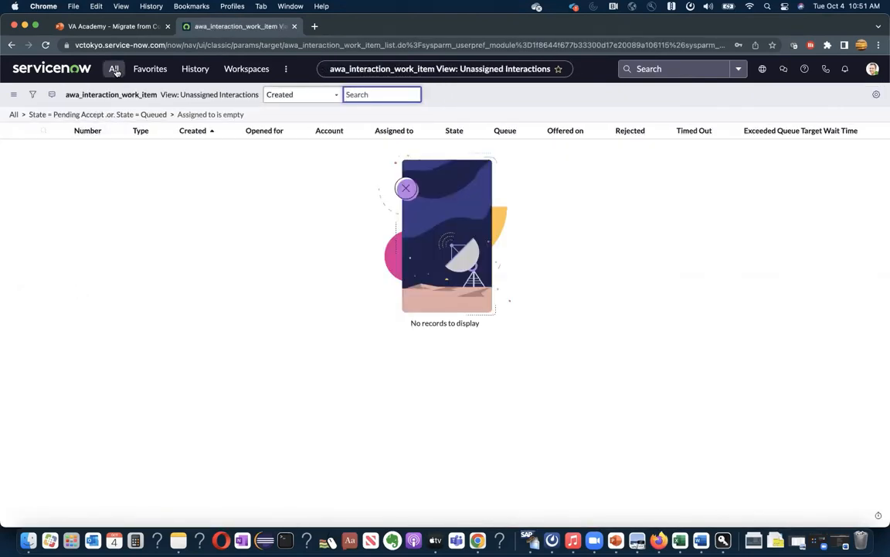
View the Unassigned Task Work Items list of Advanced Work Assignment and open the System Definition plugins page
left_click(115, 70)
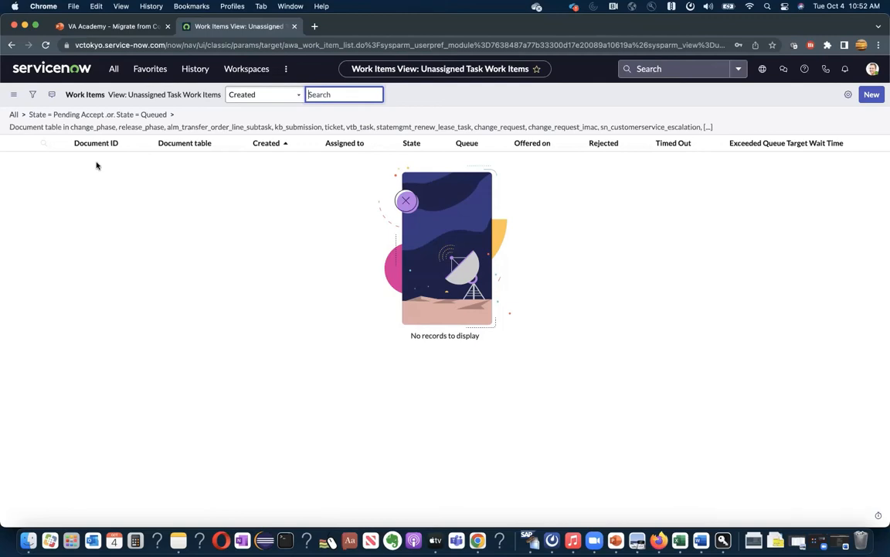
left_click(113, 69)
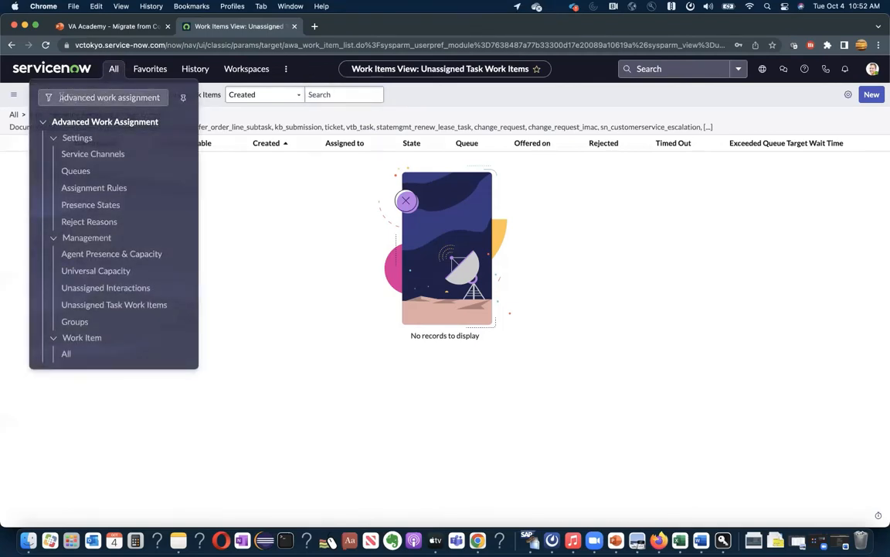
left_click(155, 96)
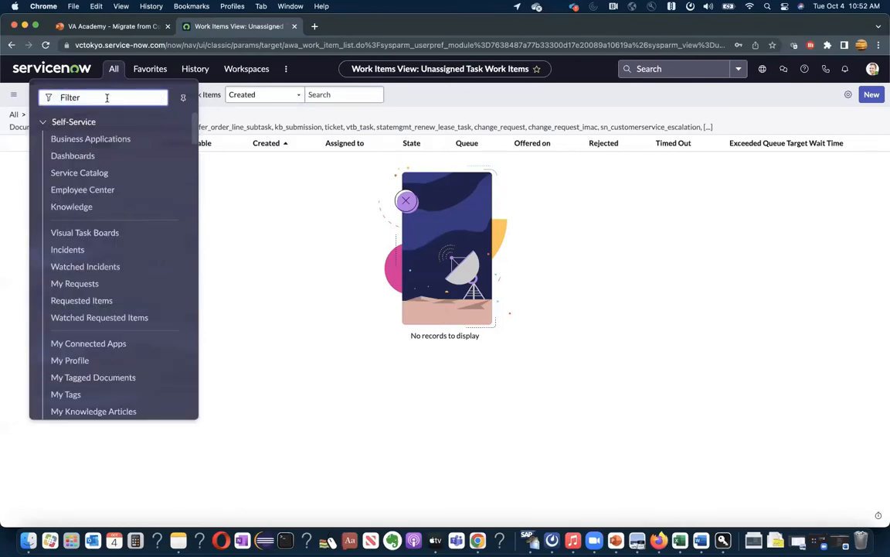
type("plugin")
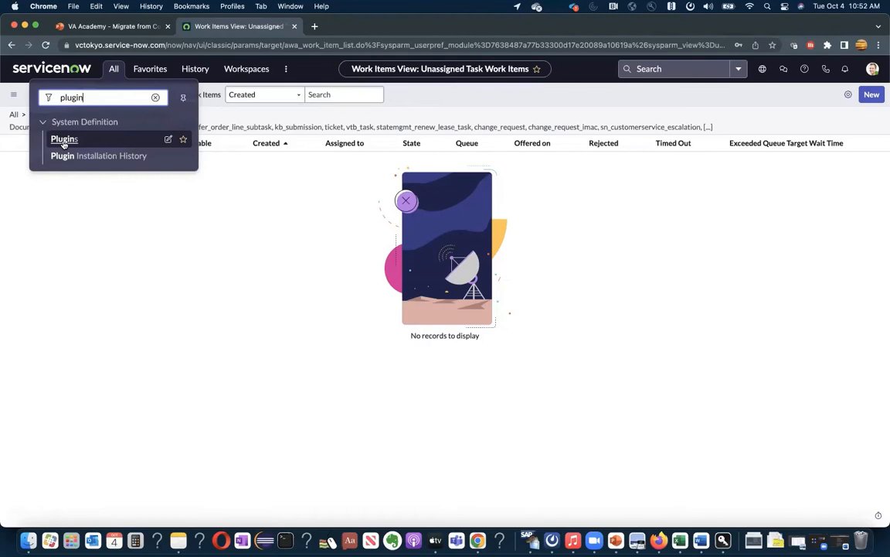
left_click(63, 140)
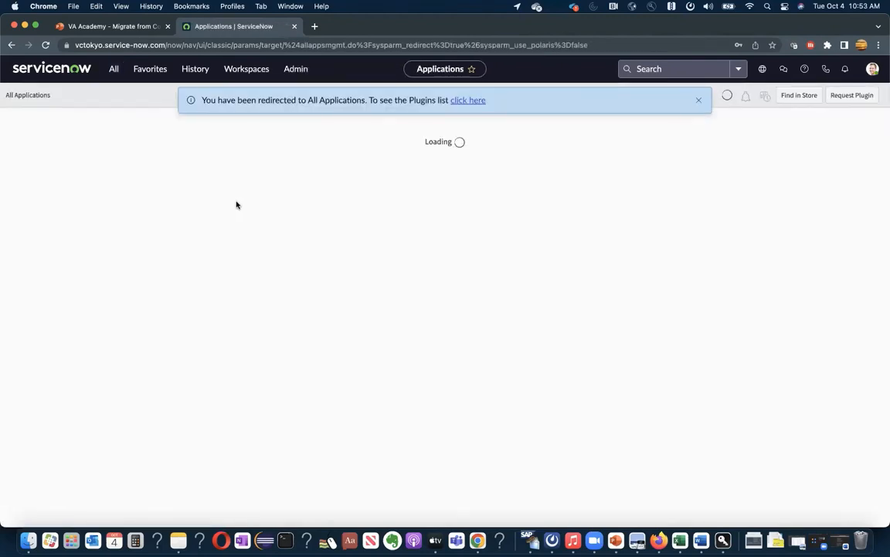
Search all applications for "agent chat" and check the Agent Chat plugin among the results
left_click(147, 116)
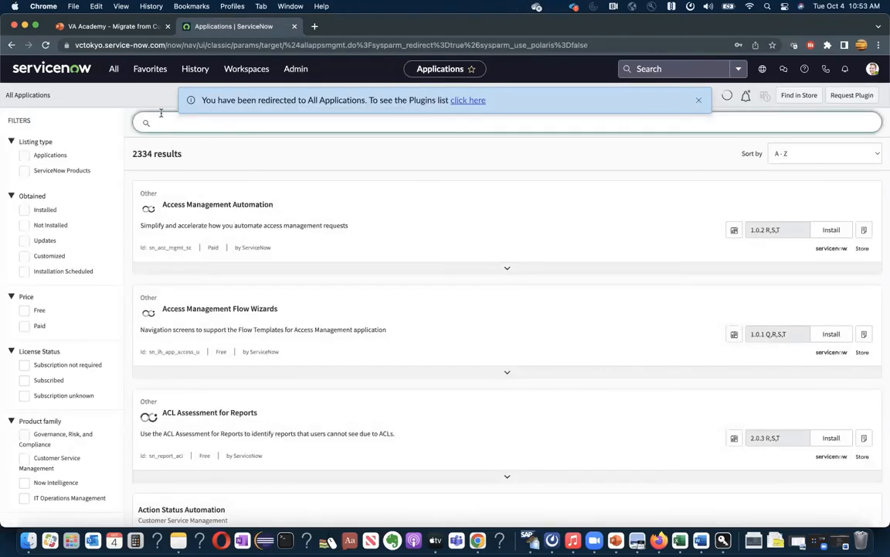
type("agent chat")
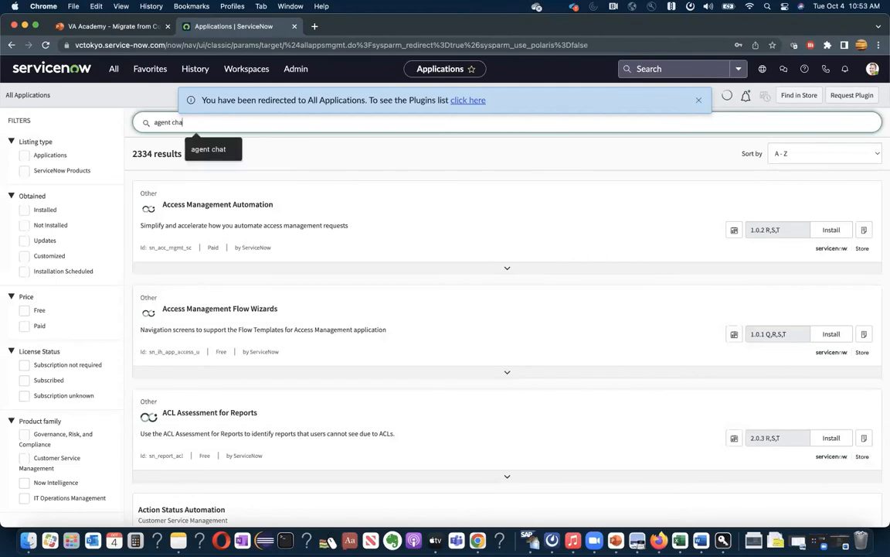
key("Return")
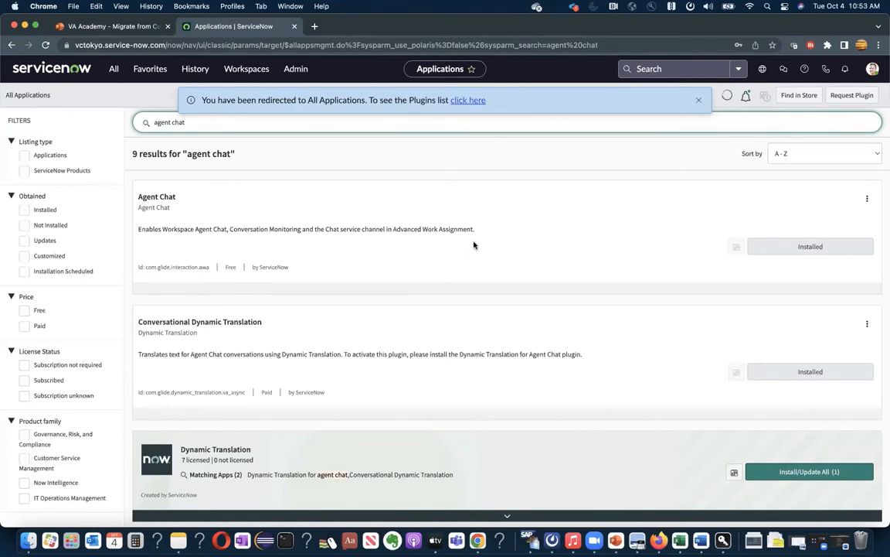
scroll(411, 284, "down", 2)
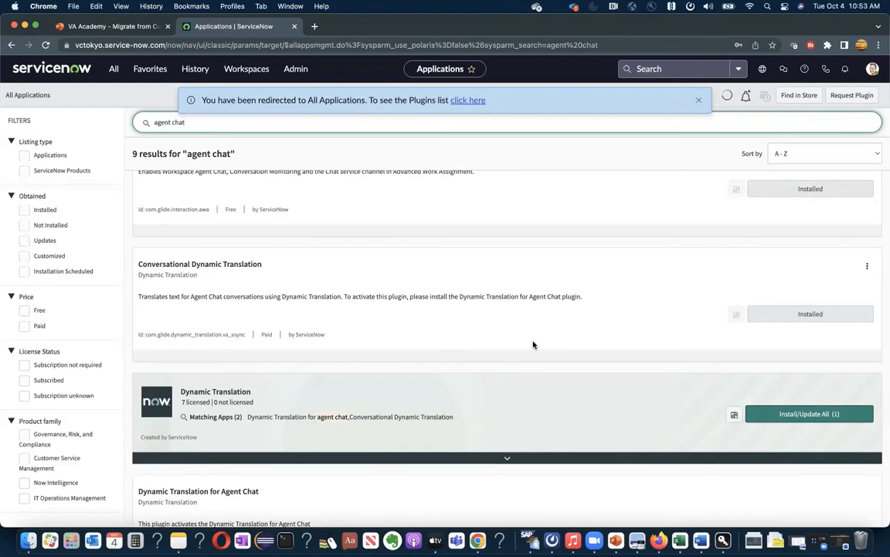
scroll(533, 345, "up", 2)
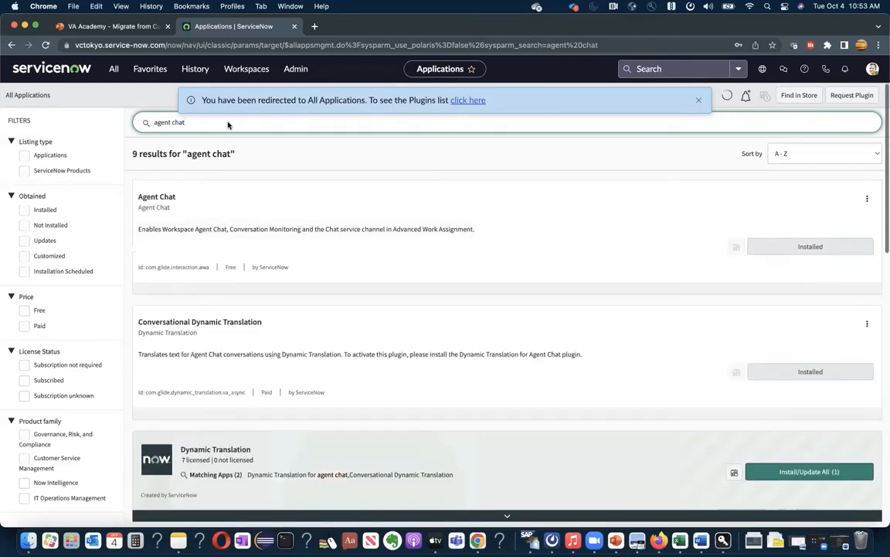
Open the Agent Chat settings of Conversational Interfaces
left_click(114, 69)
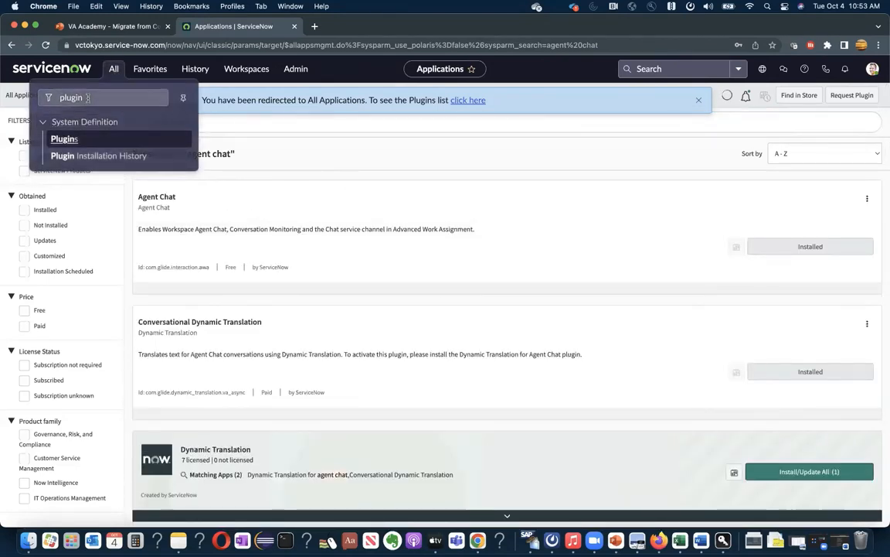
double_click(58, 96)
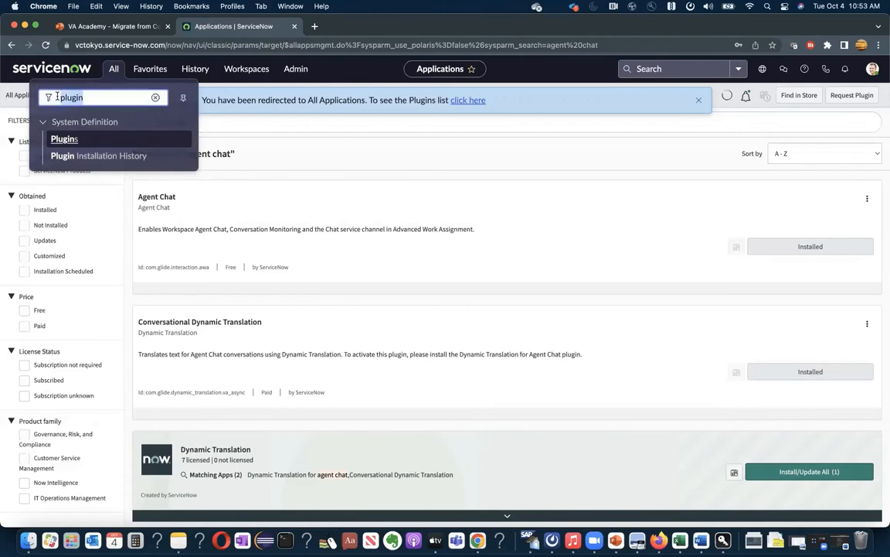
type("conver")
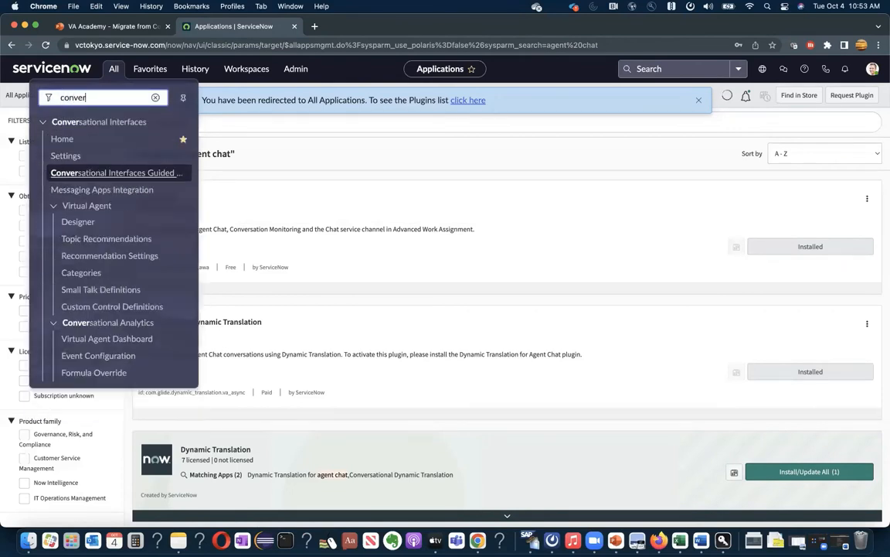
left_click(67, 123)
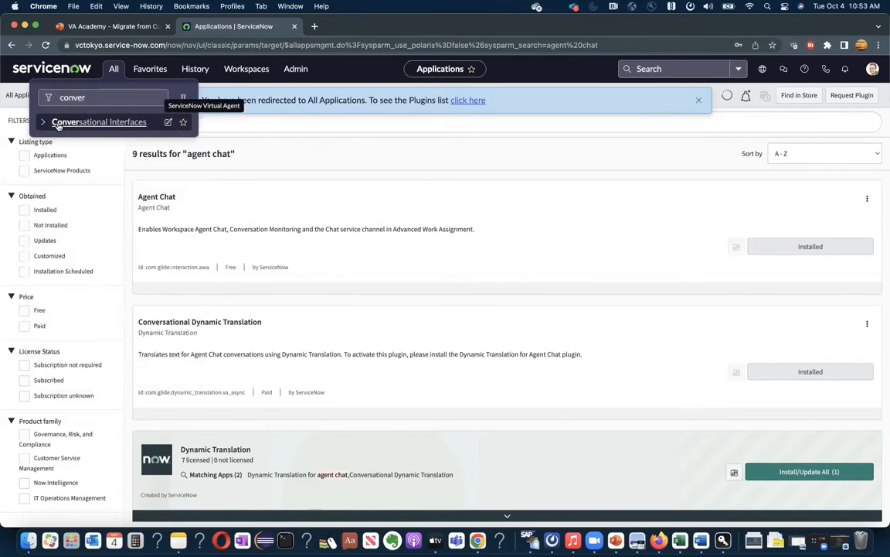
left_click(43, 122)
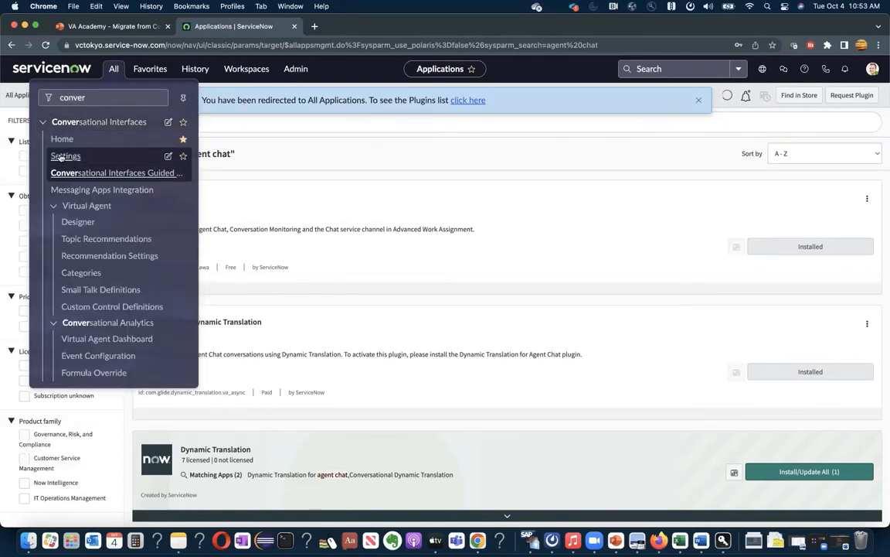
left_click(60, 156)
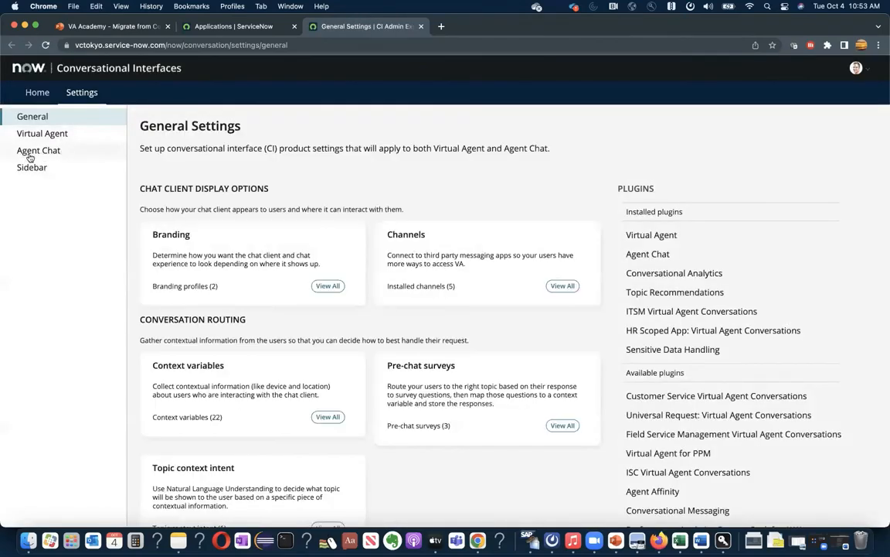
left_click(40, 151)
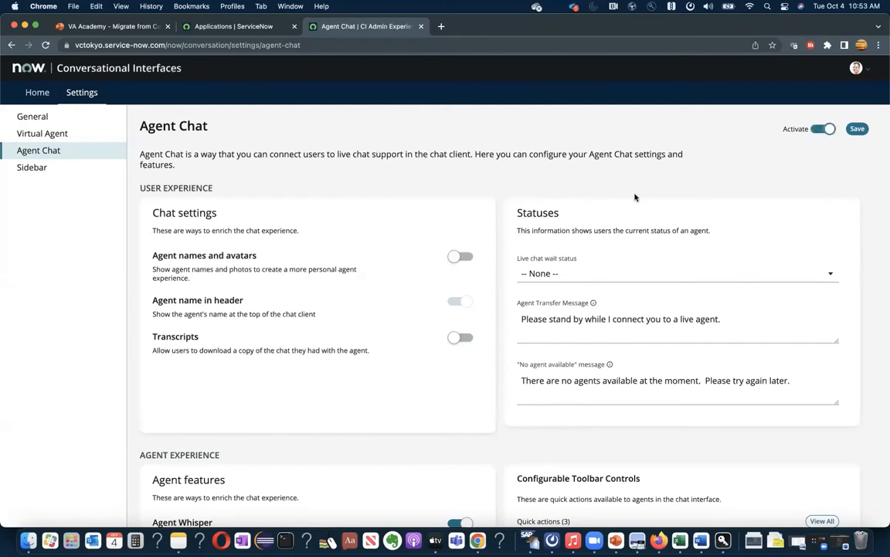
Switch the agent names and avatars setting and the transcripts setting on and back off for Agent Chat
scroll(412, 190, "down", 2)
scroll(412, 190, "up", 1)
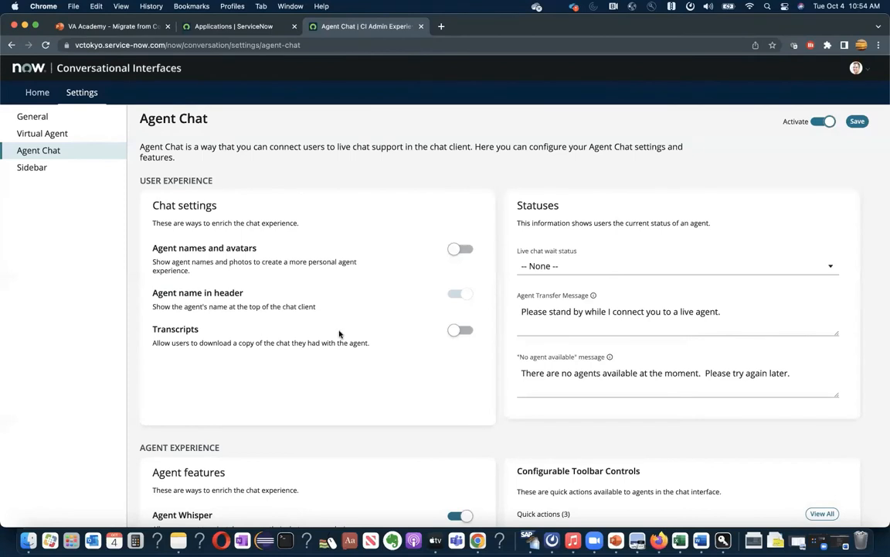
left_click(464, 250)
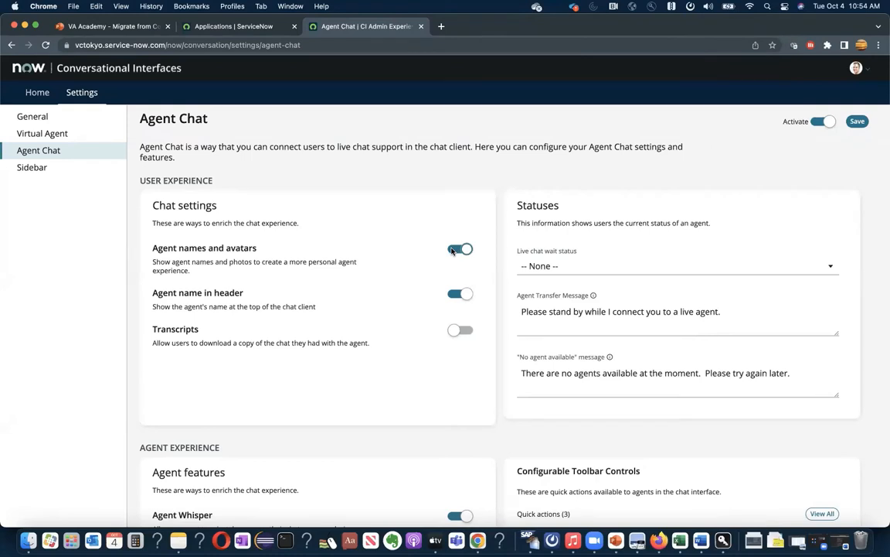
left_click(454, 250)
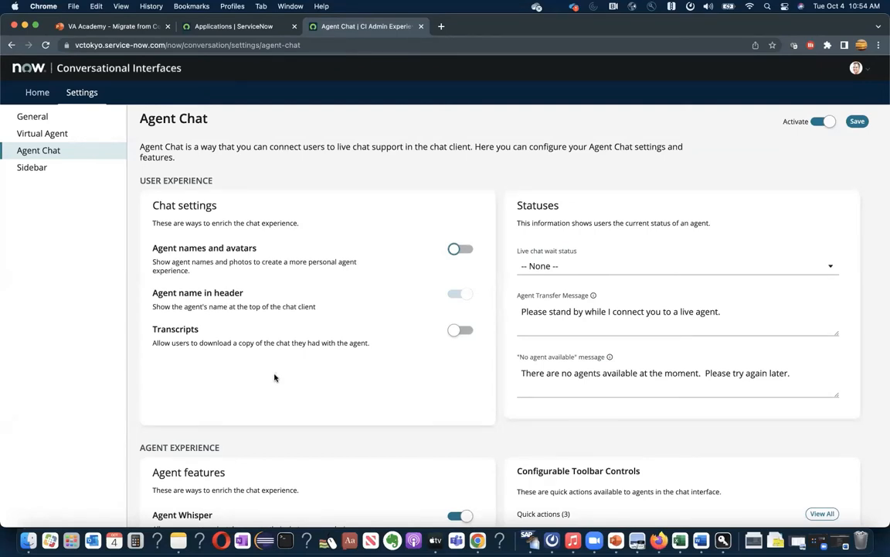
left_click(466, 331)
left_click(456, 331)
Examine the live chat wait status options, the status messages and the agent experience features of Agent Chat
left_click(563, 265)
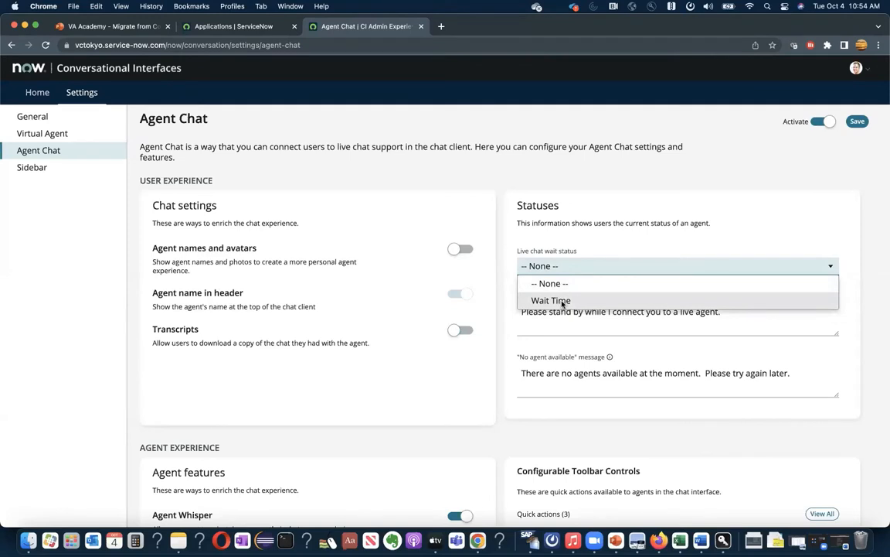
left_click(768, 210)
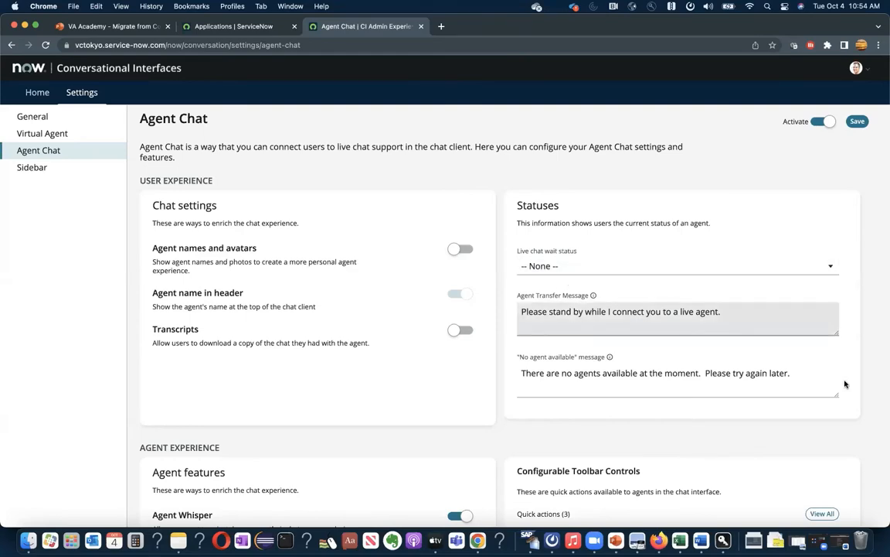
scroll(860, 373, "down", 3)
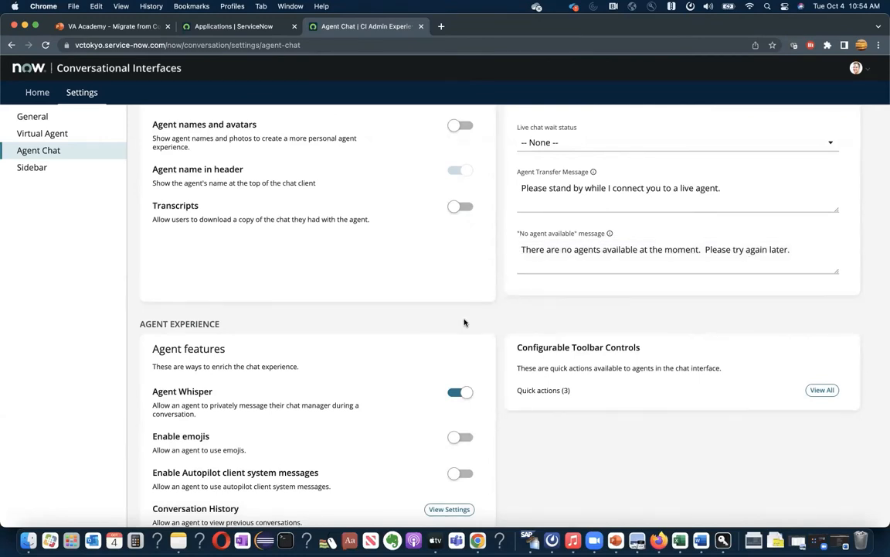
scroll(466, 322, "down", 1)
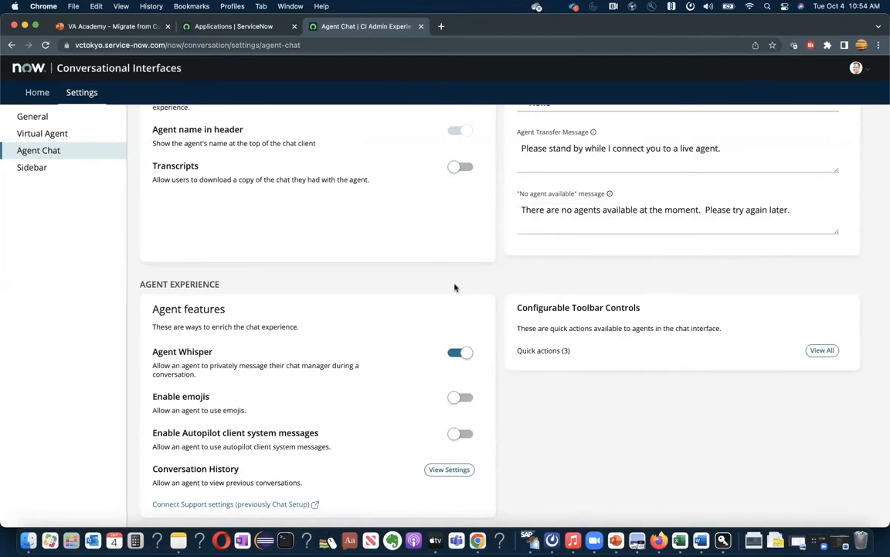
scroll(454, 288, "down", 1)
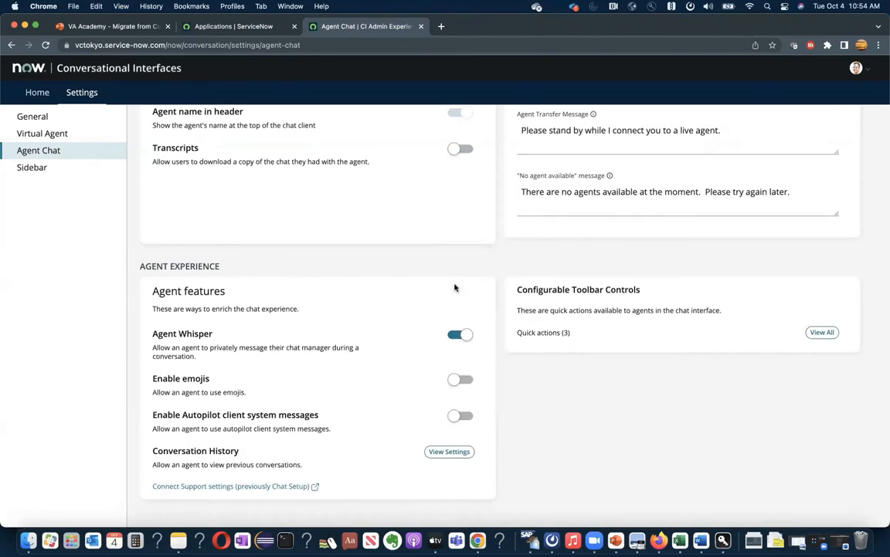
scroll(414, 363, "down", 1)
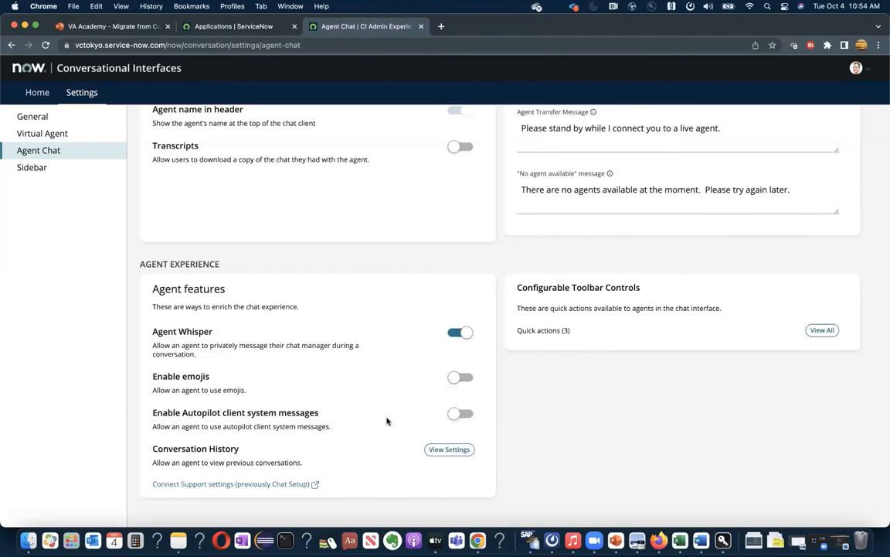
Enable Autopilot client system messages, and view the Conversation History settings before returning to the Agent Chat settings
left_click(466, 415)
left_click(449, 449)
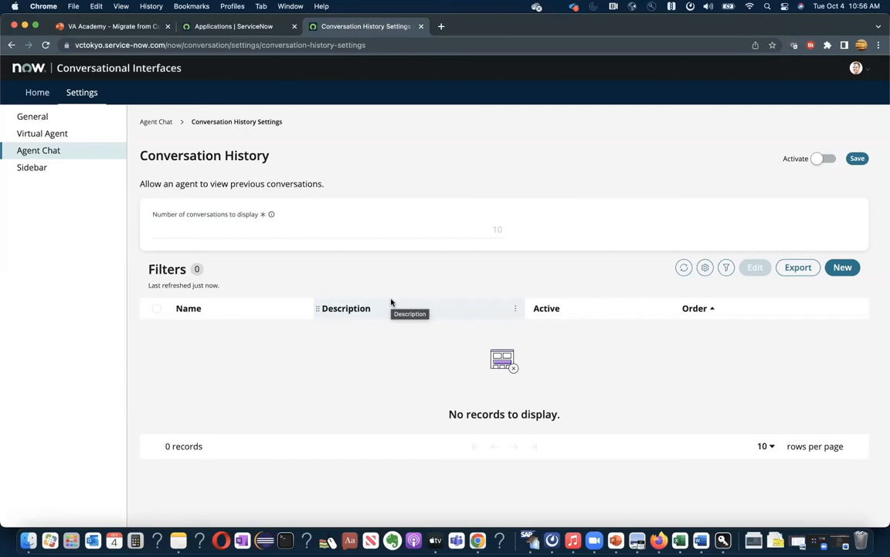
left_click(156, 121)
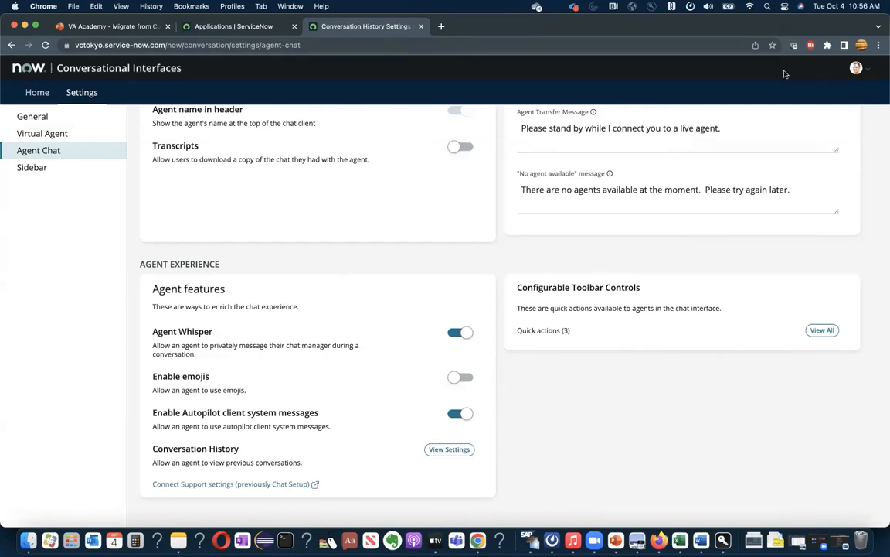
Open the Service Portal Agent Chat Config record from the Service Portal's agent chat configurations
key("ctrl+Up")
left_click(229, 71)
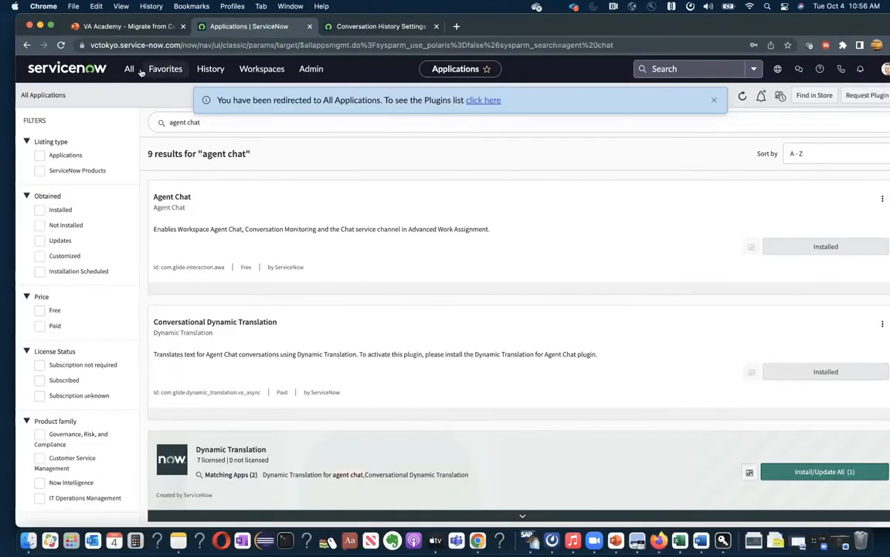
left_click(129, 68)
type("conver")
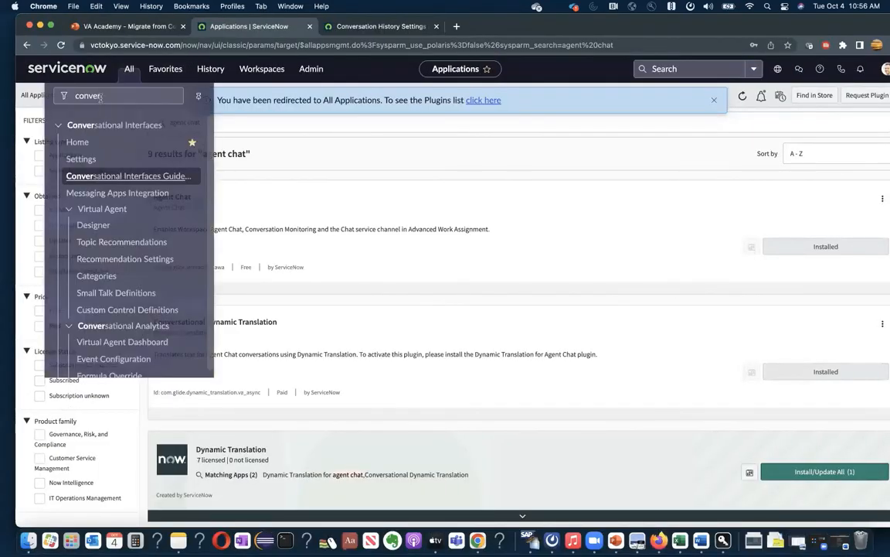
key("BackSpace")
key("BackSpace")
key("BackSpace")
key("BackSpace")
type("s")
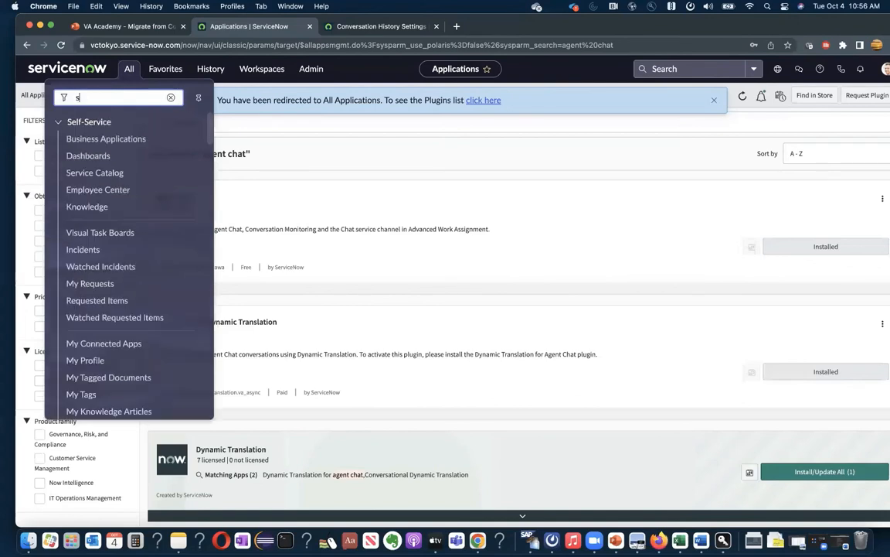
type("ervice portal")
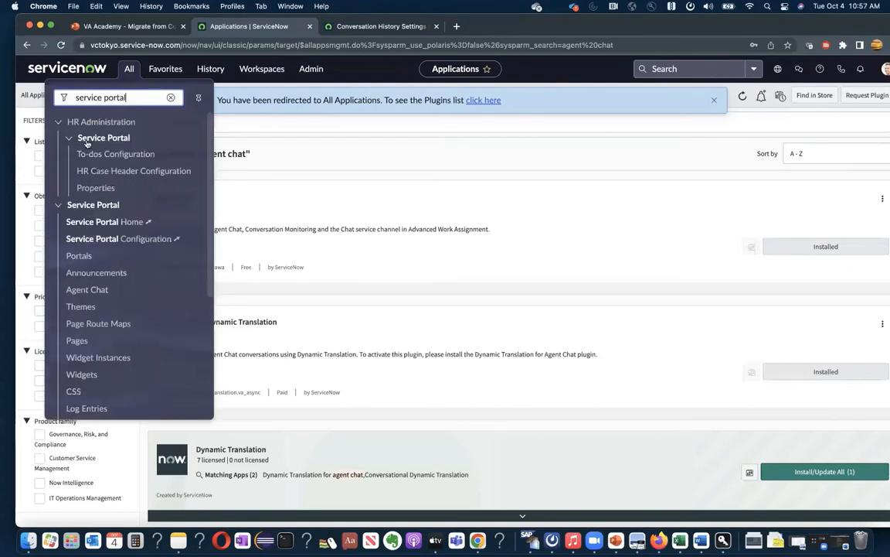
left_click(80, 290)
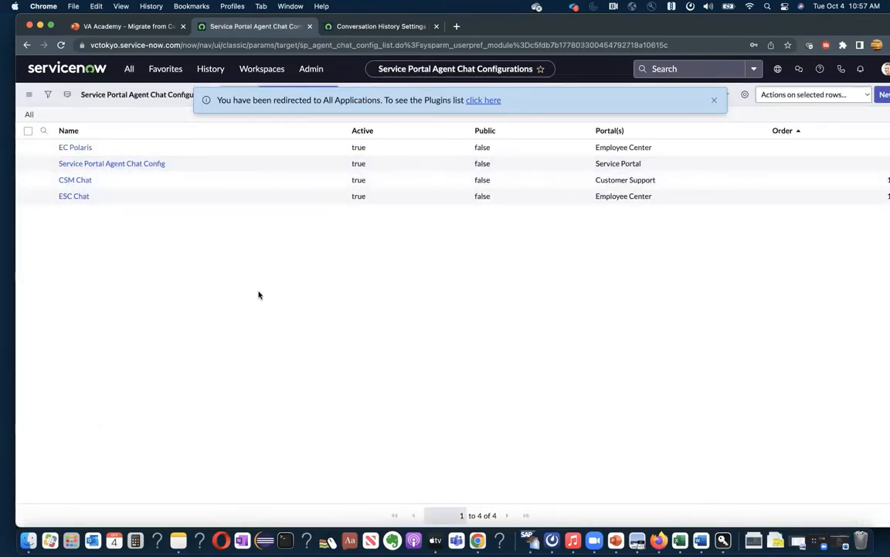
left_click(95, 166)
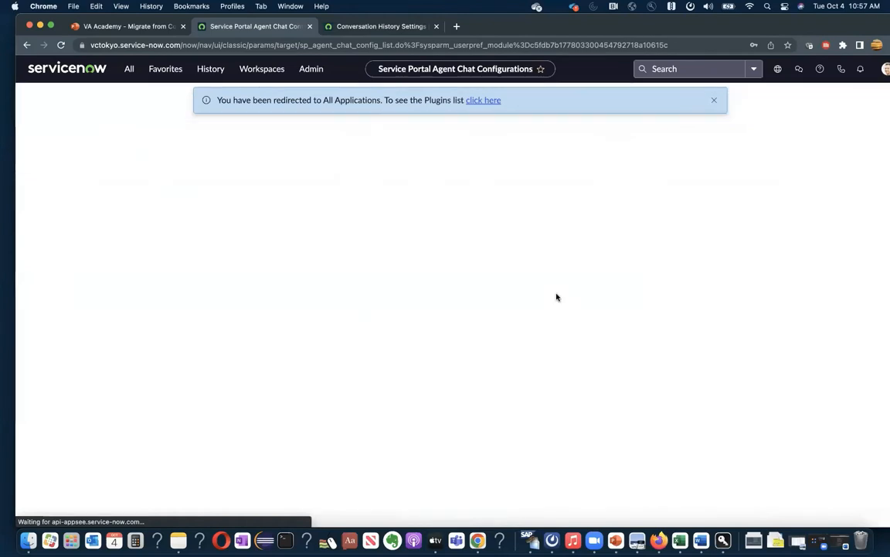